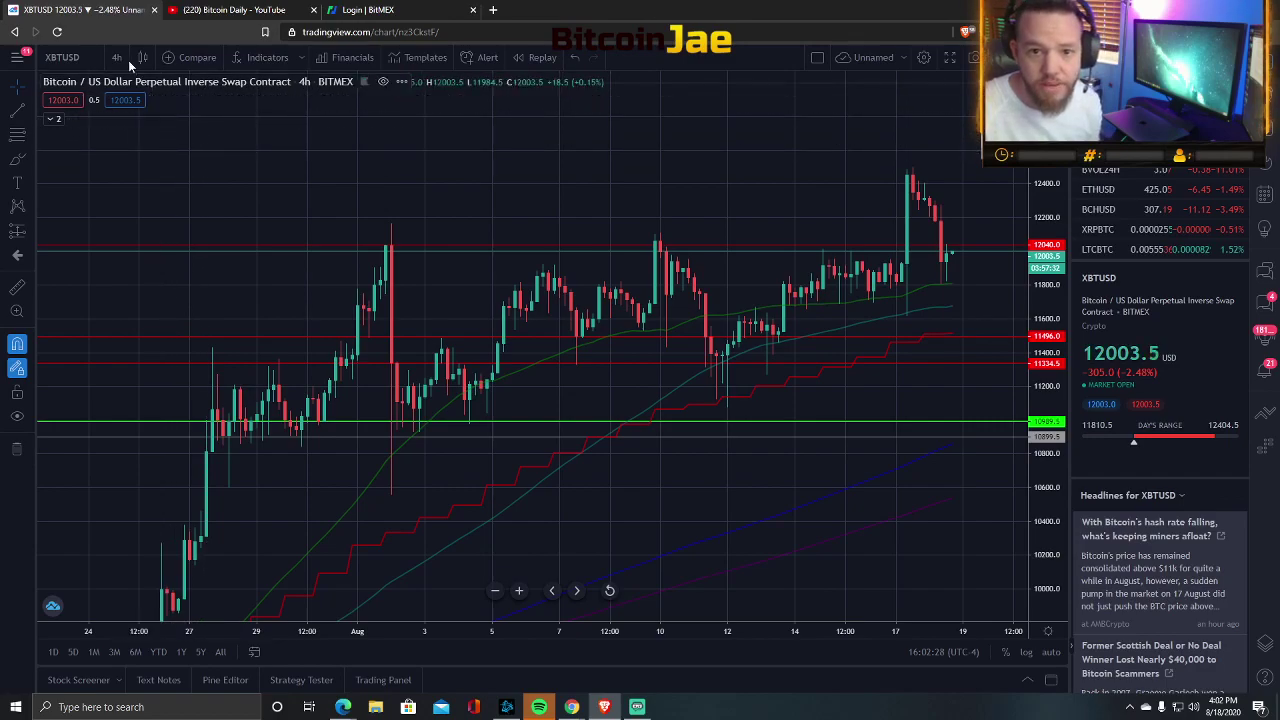
Show the XBTUSD chart at the 1-day interval and review price action from April through August 2020.
click(116, 58)
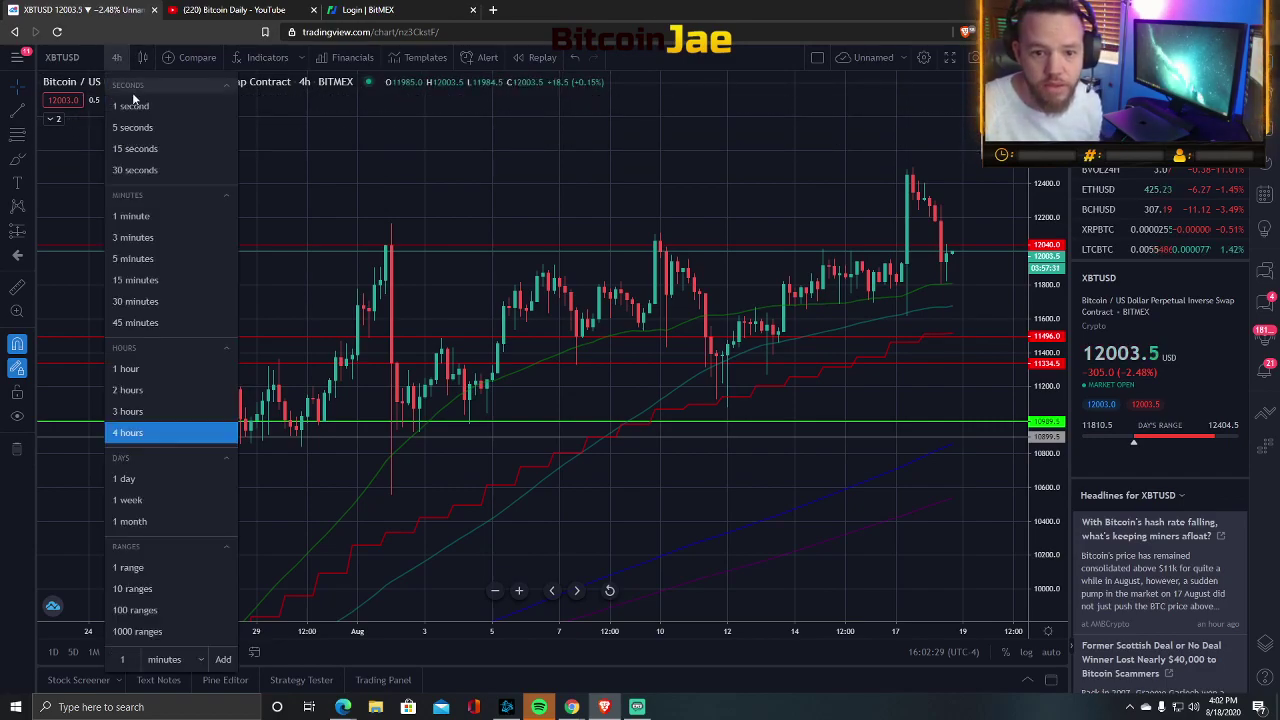
click(148, 478)
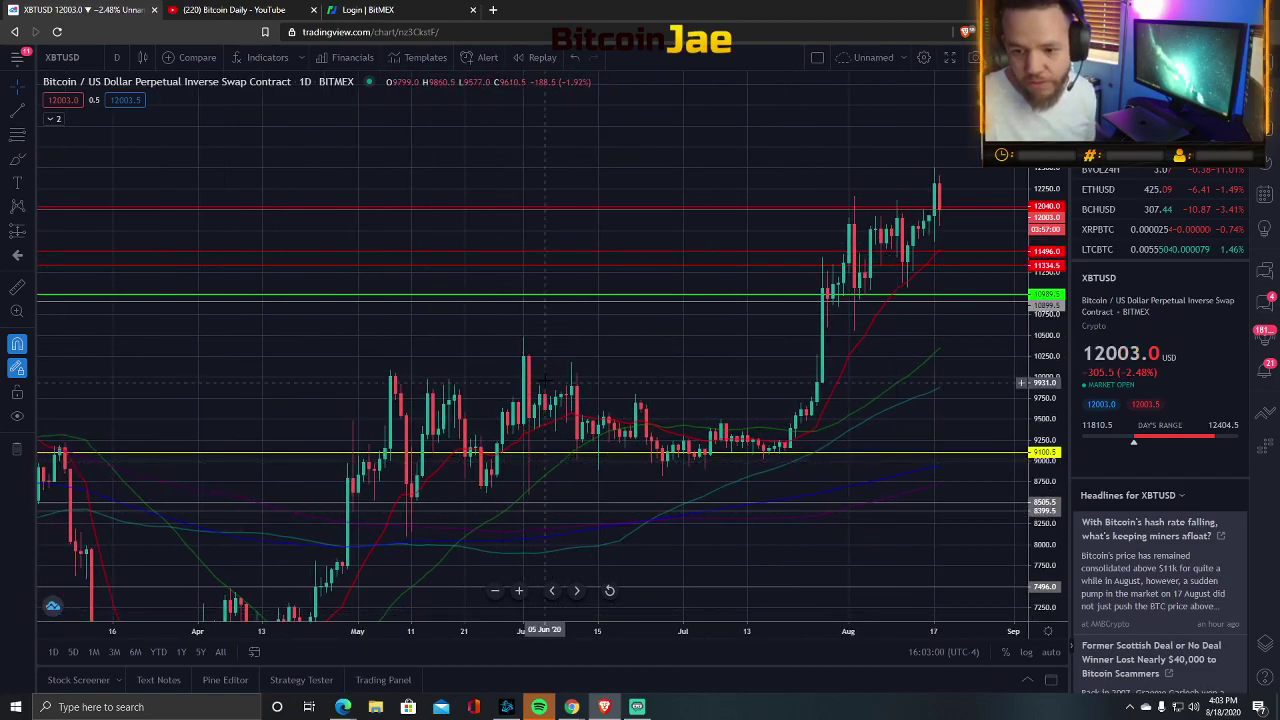
drag(534, 389, 532, 342)
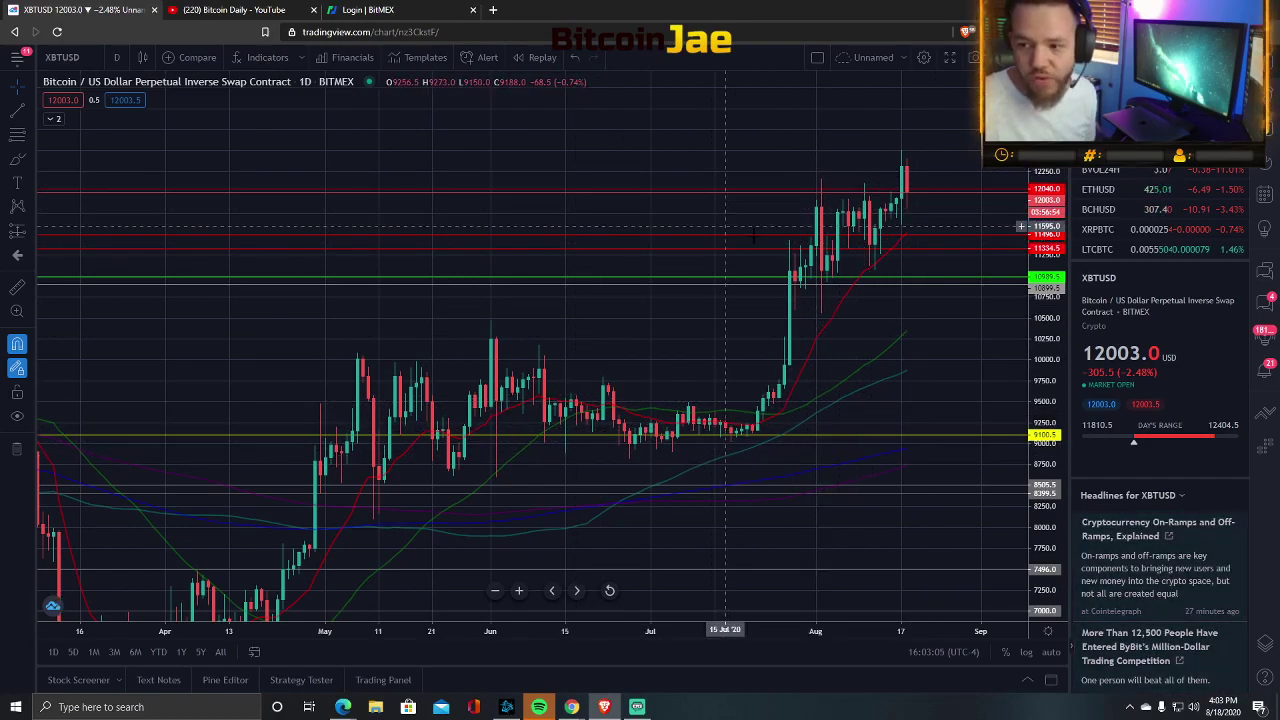
Show the XBTUSD chart at the 1-week interval, covering price history from late 2017 to August 2020.
click(116, 60)
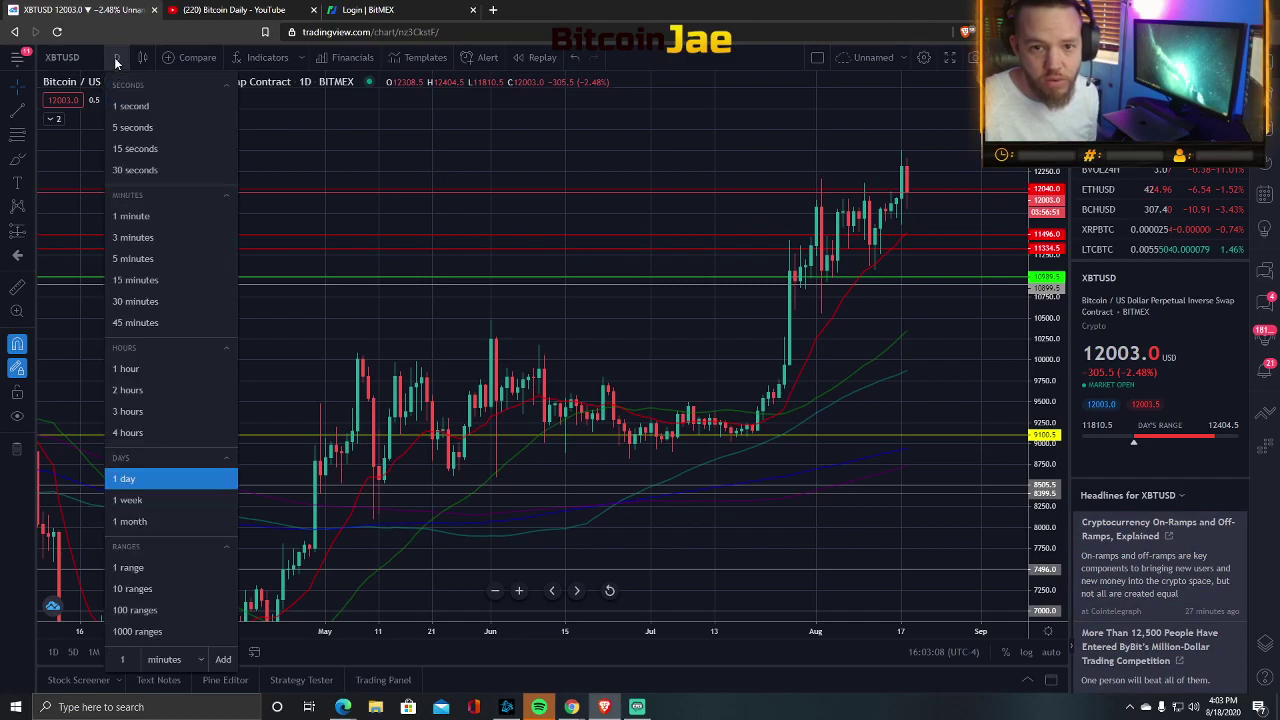
click(128, 500)
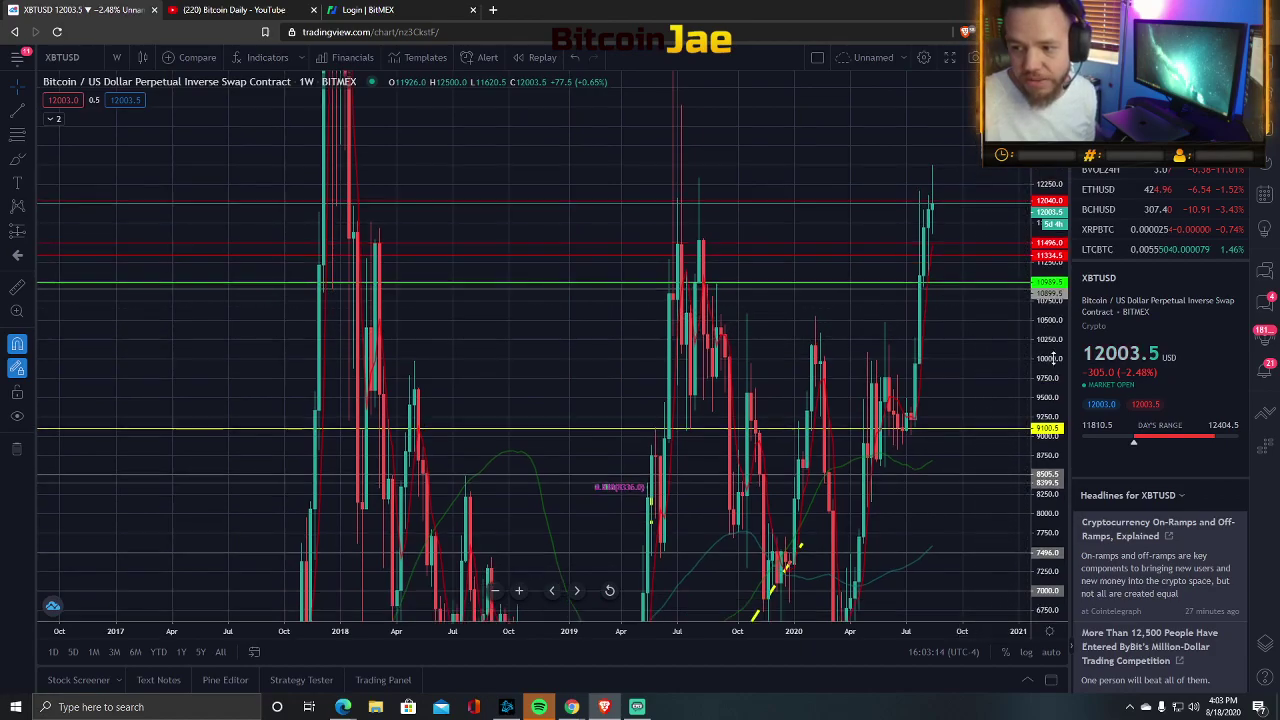
scroll(955, 550, down, 3)
drag(955, 550, 683, 449)
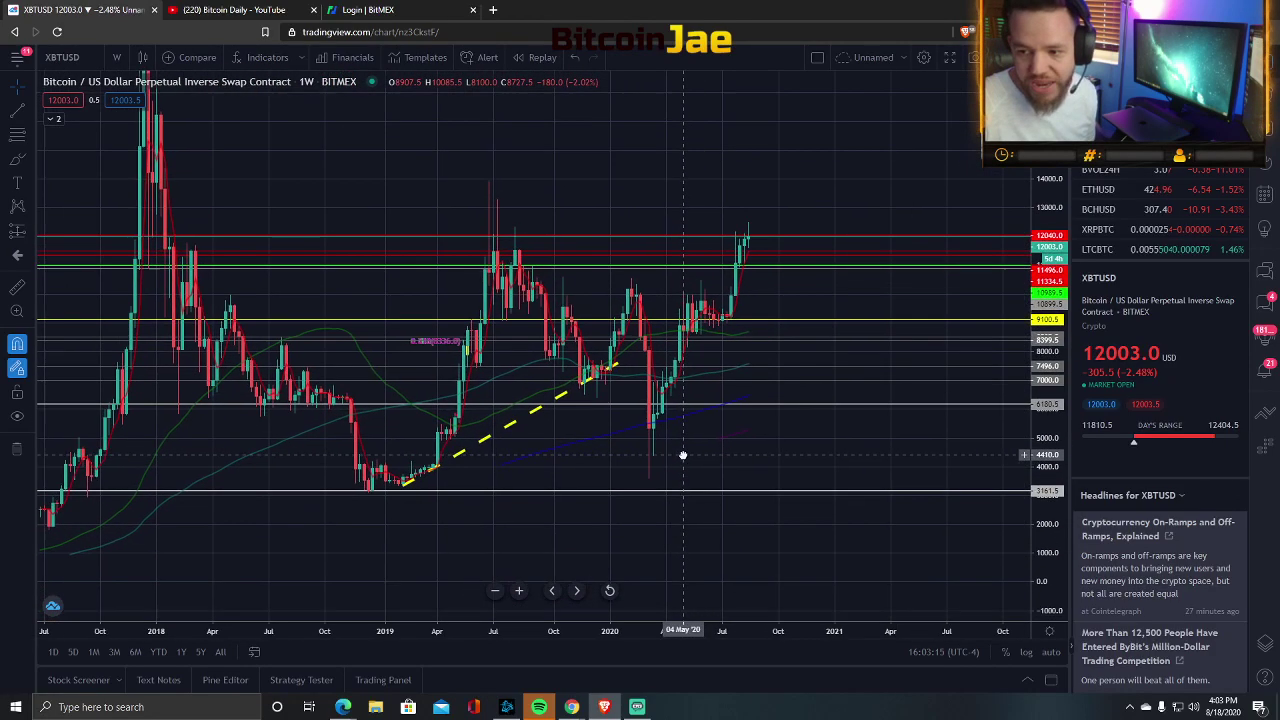
drag(604, 631, 500, 631)
drag(517, 540, 654, 553)
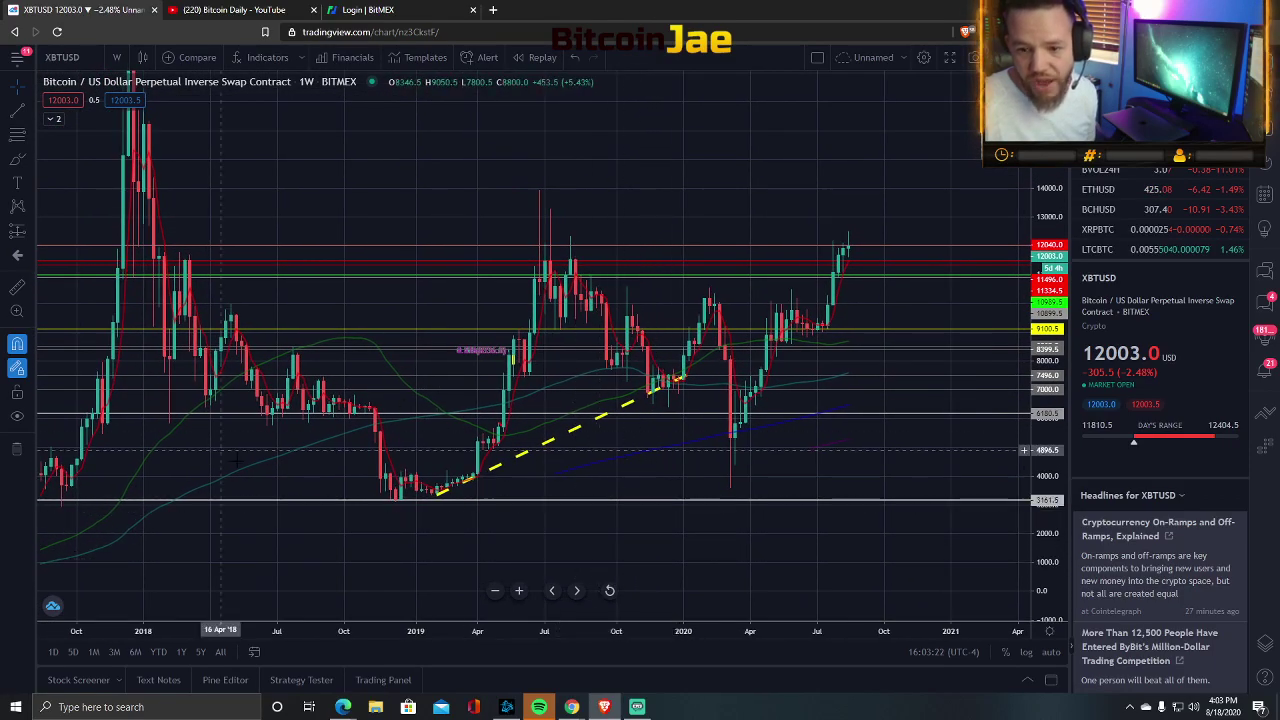
Set the XBTUSD chart to the 1-month interval and bring the 2017 to 2020 candles into view.
click(110, 60)
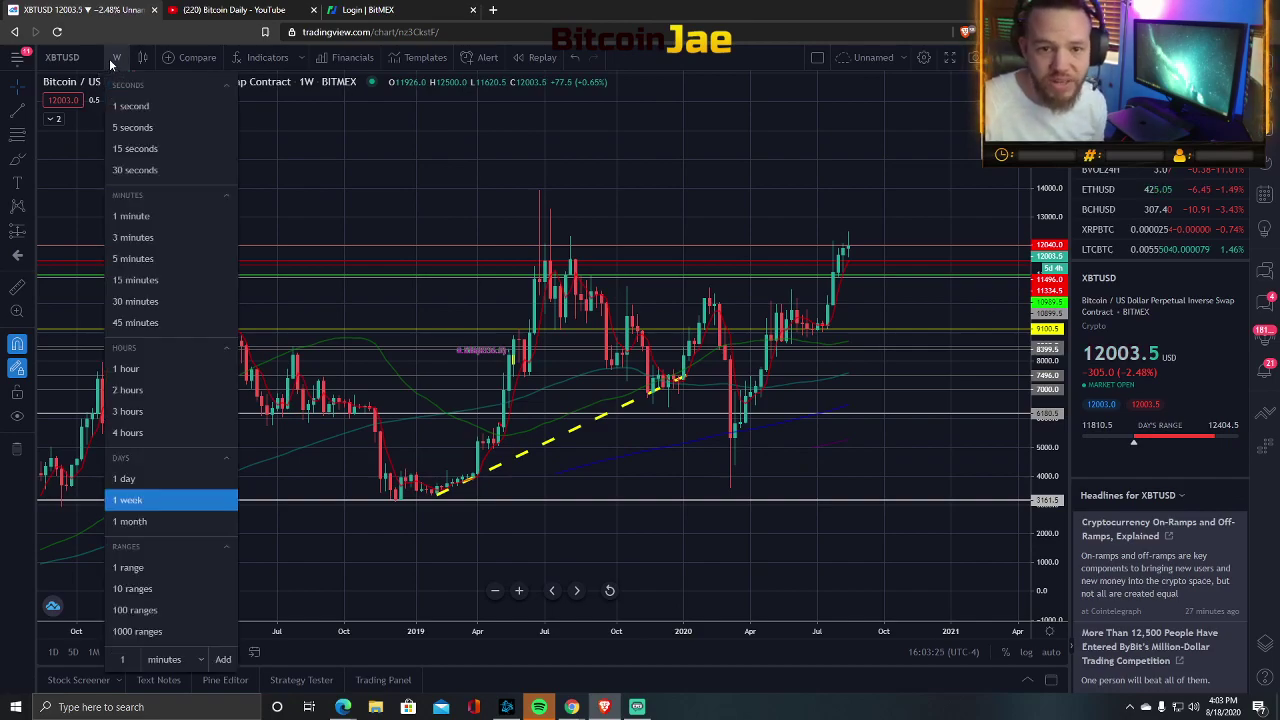
click(142, 526)
drag(715, 628, 648, 628)
drag(775, 631, 803, 540)
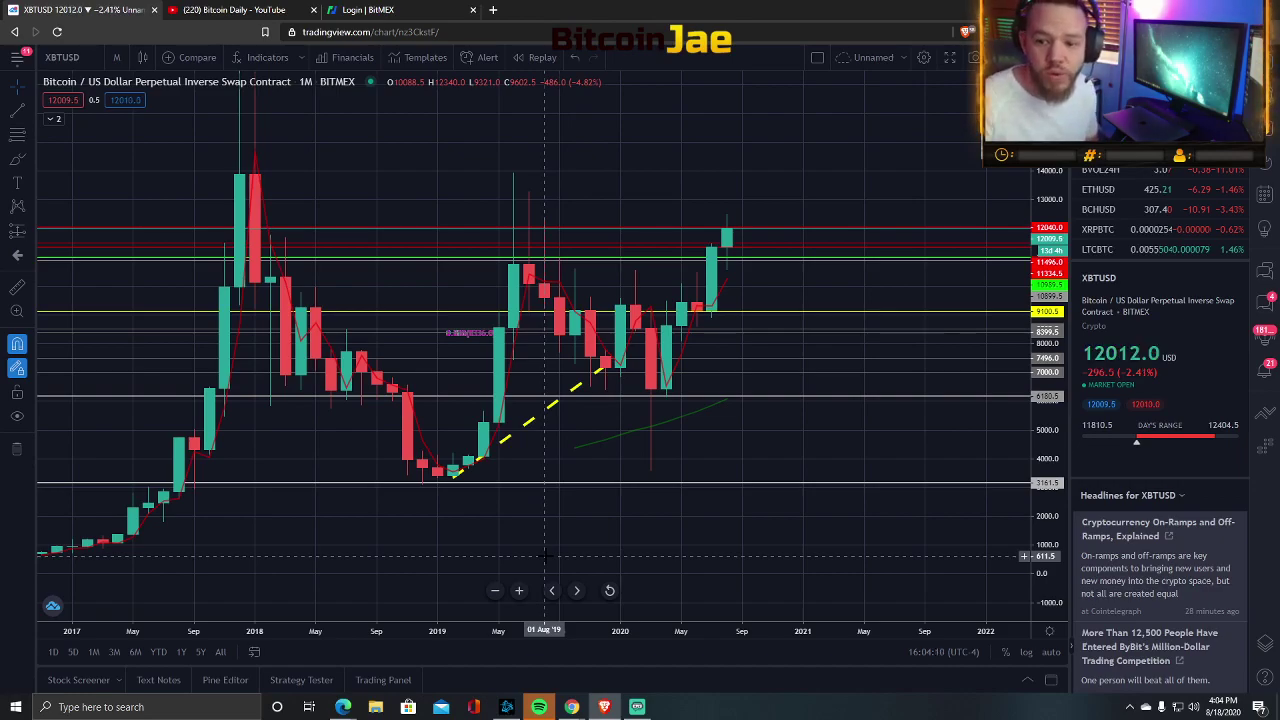
Extend the dashed yellow trendline forward by moving its January 2020 endpoint to April 2022, passing beneath the March 2020 candle body.
click(533, 427)
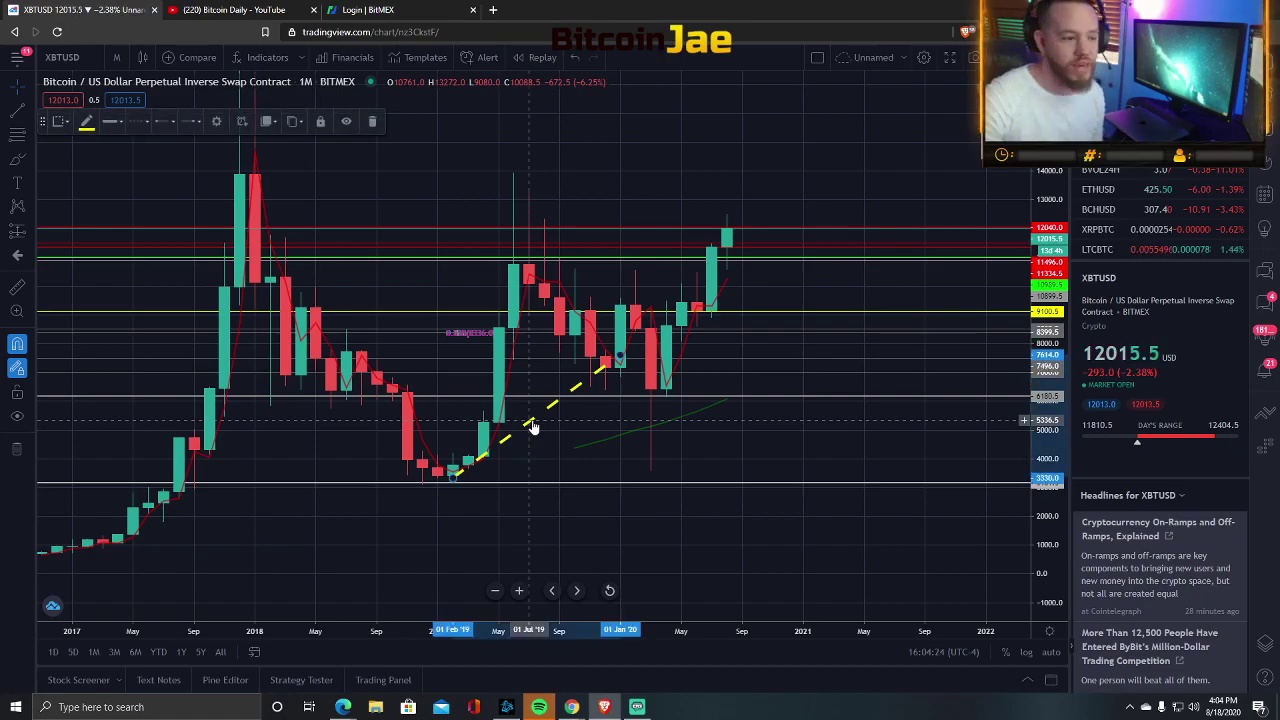
key(alt+Tab)
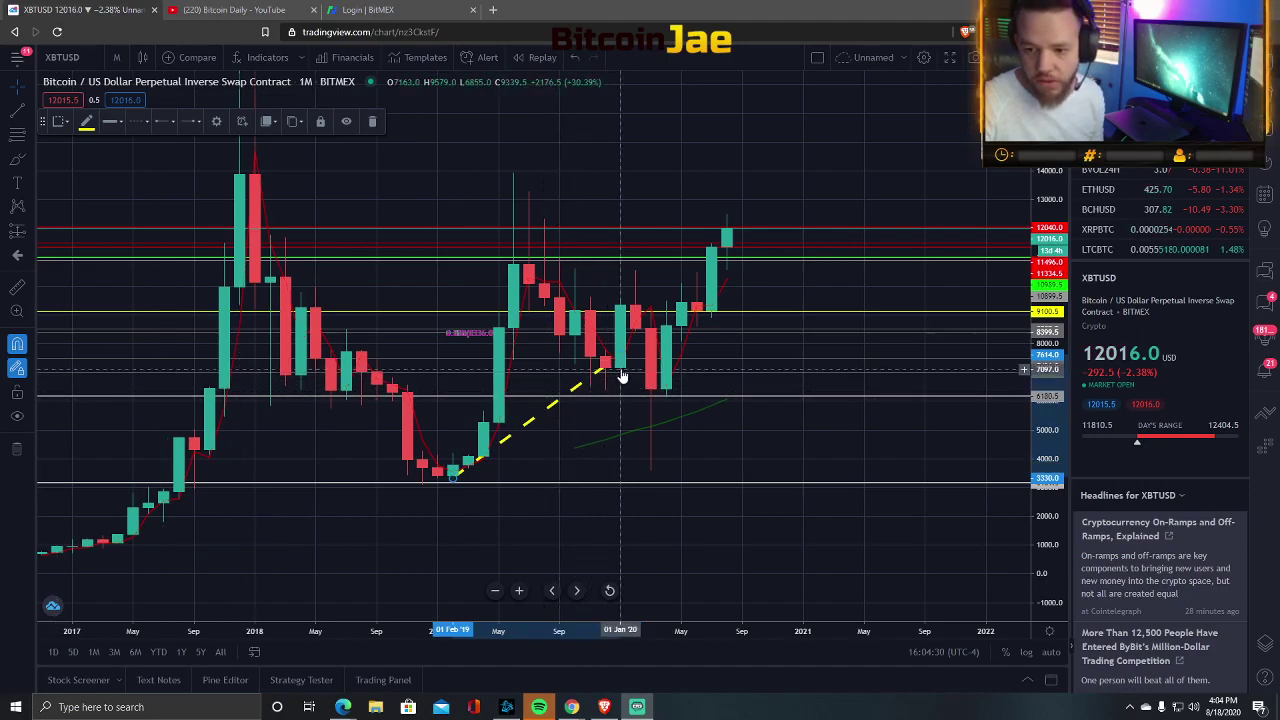
mouse_move(620, 360)
mouse_down()
mouse_move(655, 385)
mouse_move(690, 383)
mouse_move(862, 328)
mouse_move(1010, 257)
mouse_up()
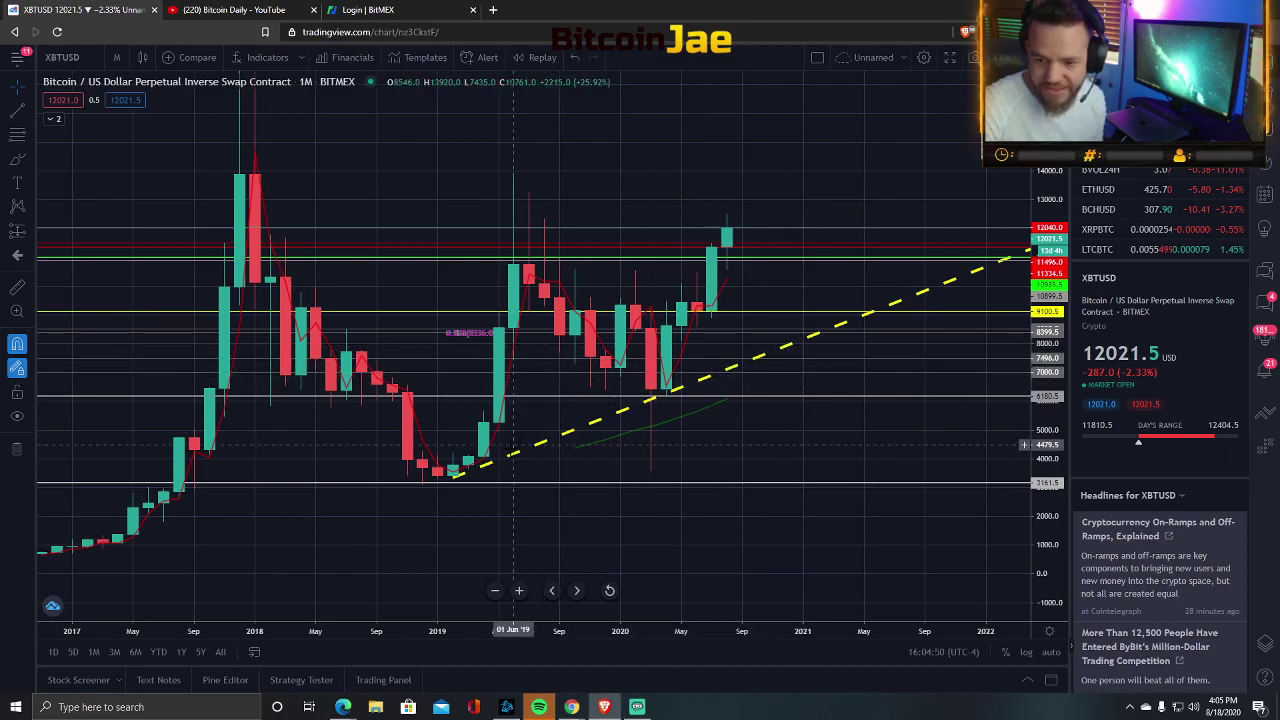
Extend the dashed yellow trendline backward by moving its February 2019 endpoint to about -6129 in mid-2015.
drag(397, 513, 652, 320)
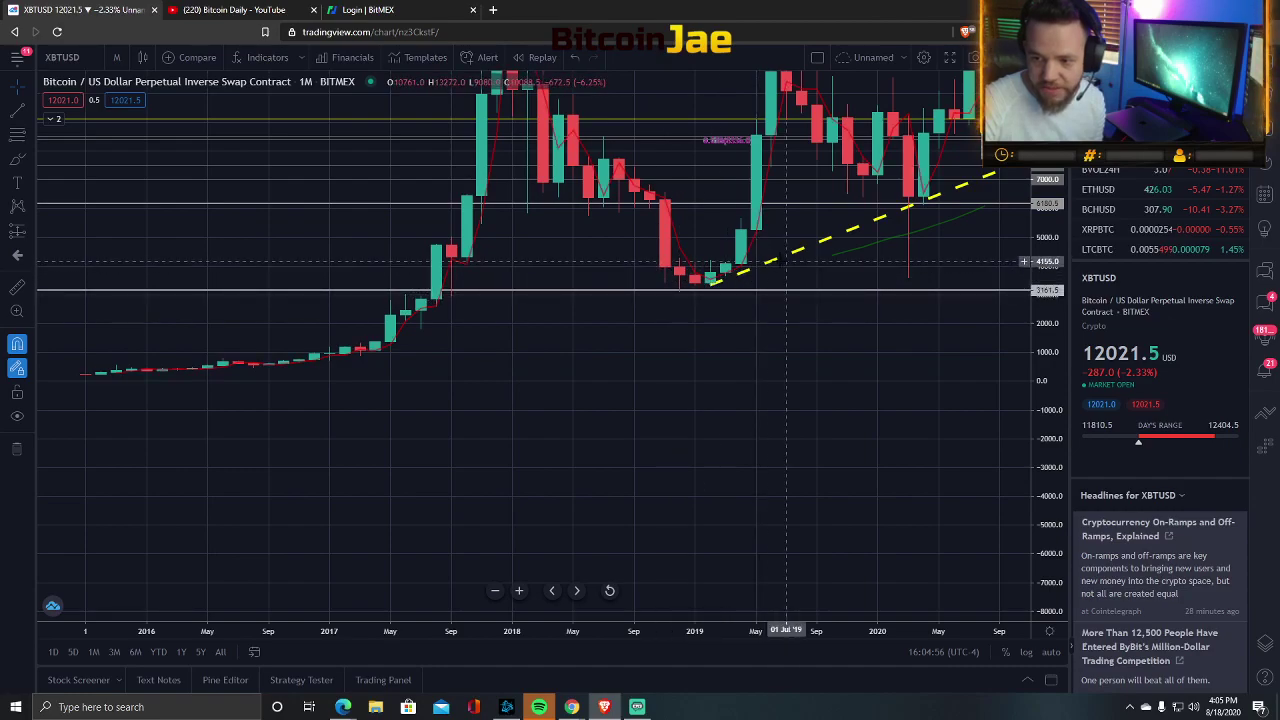
click(710, 286)
drag(710, 286, 25, 563)
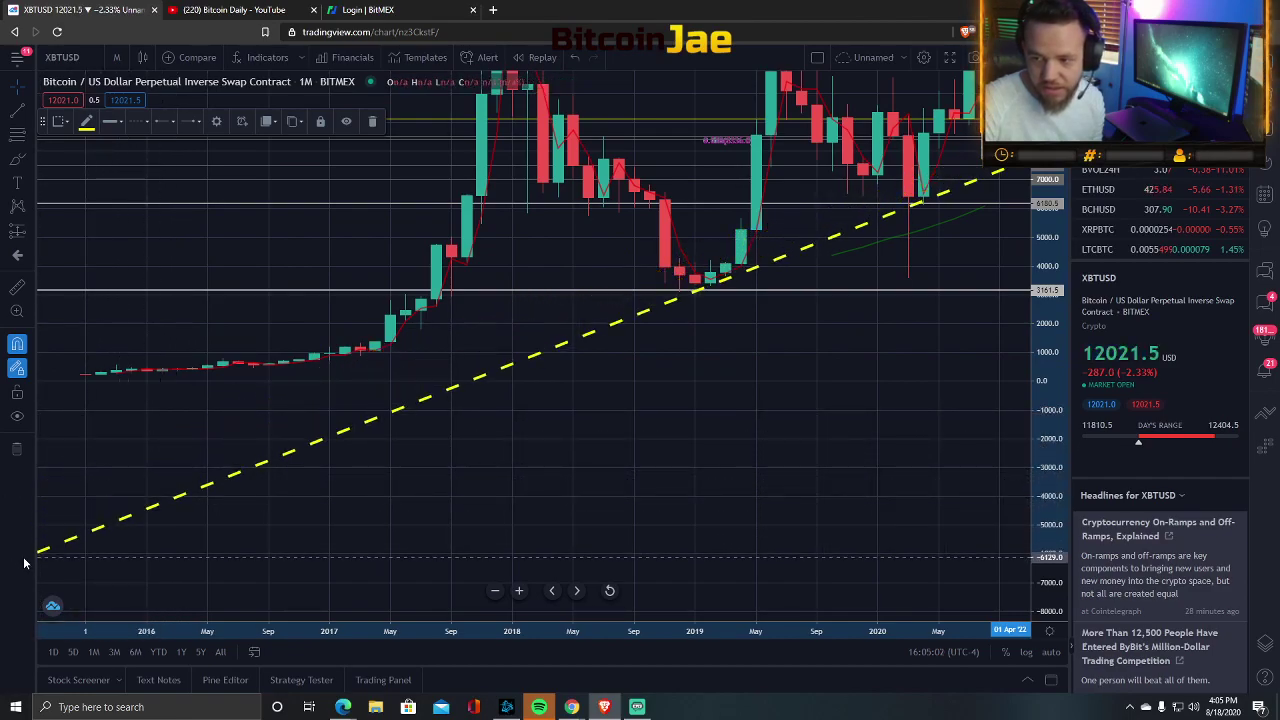
Examine the extended yellow trendline along its full length against the monthly candles from 2016 to 2020.
drag(300, 630, 530, 625)
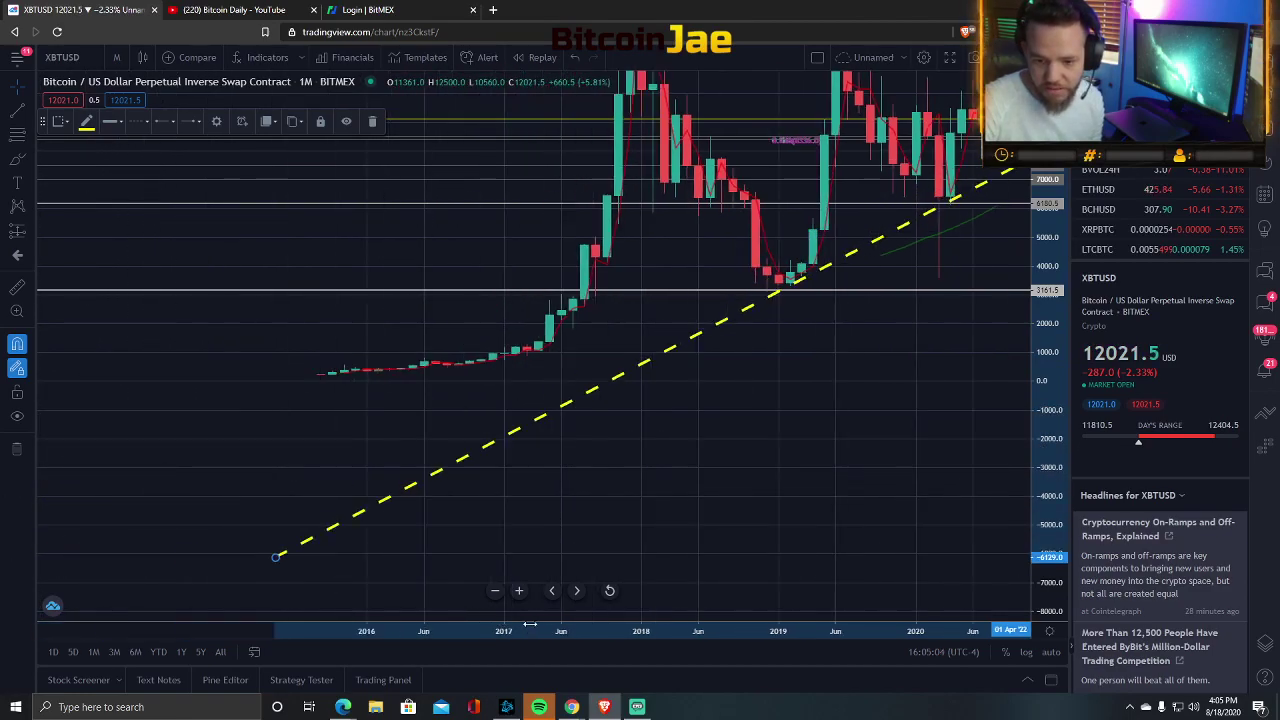
drag(494, 555, 536, 439)
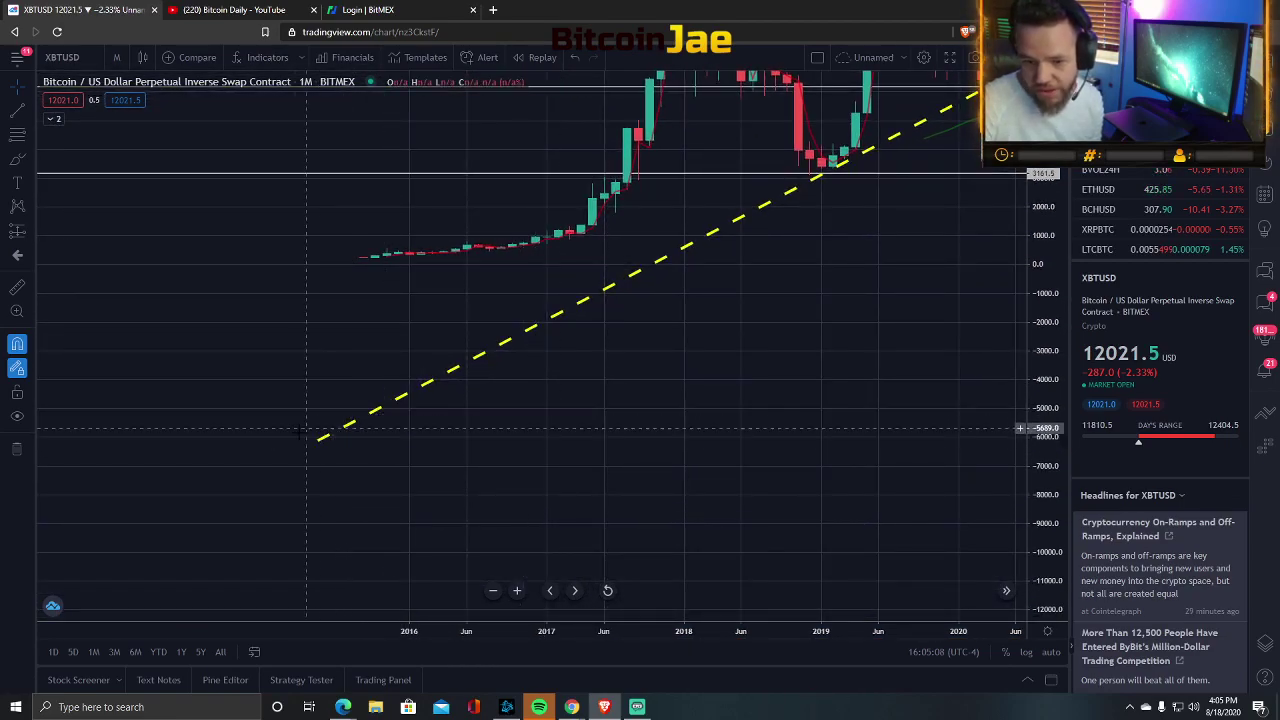
scroll(420, 631, down, 3)
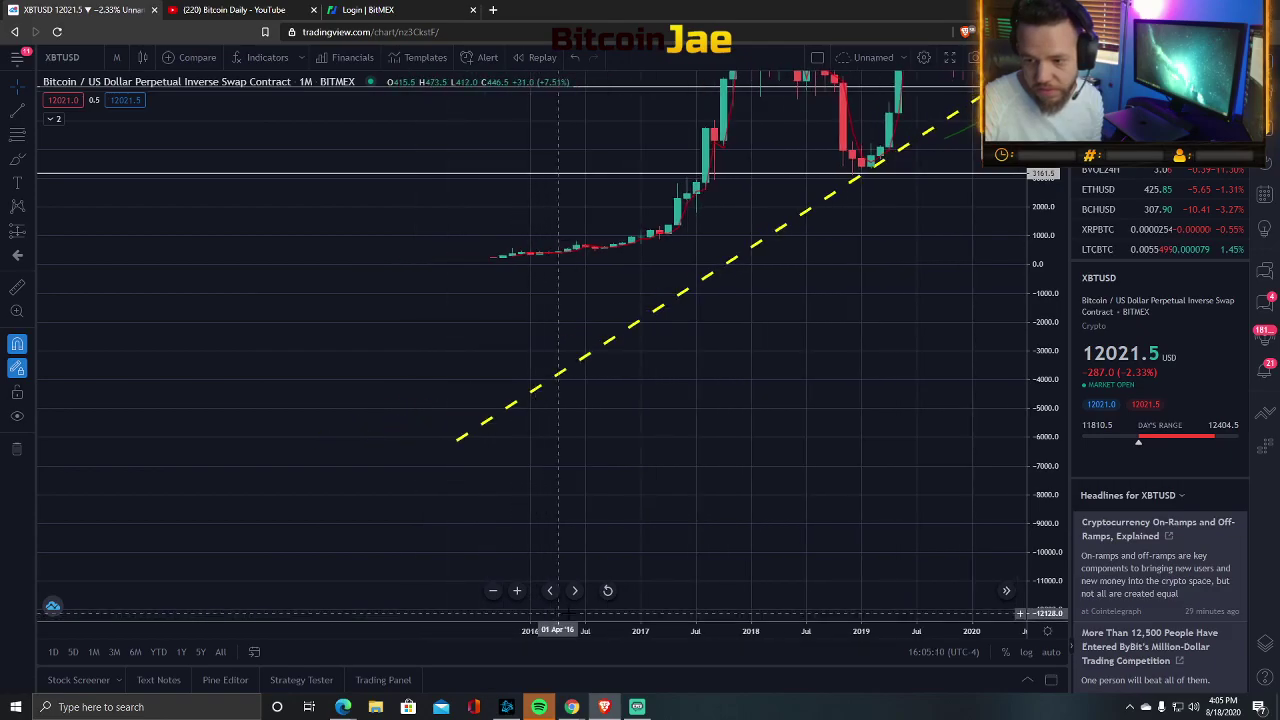
drag(708, 432, 598, 607)
drag(622, 519, 346, 494)
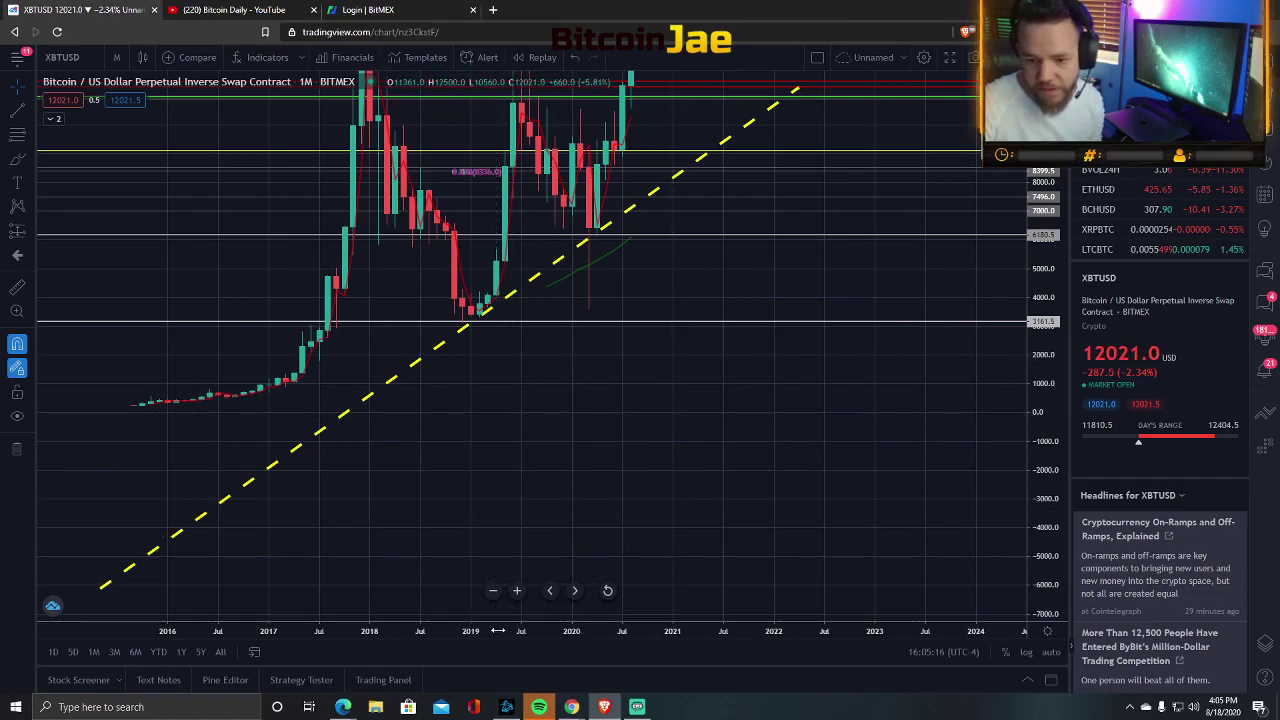
drag(502, 631, 400, 630)
drag(400, 543, 390, 630)
drag(211, 440, 337, 474)
drag(417, 487, 475, 470)
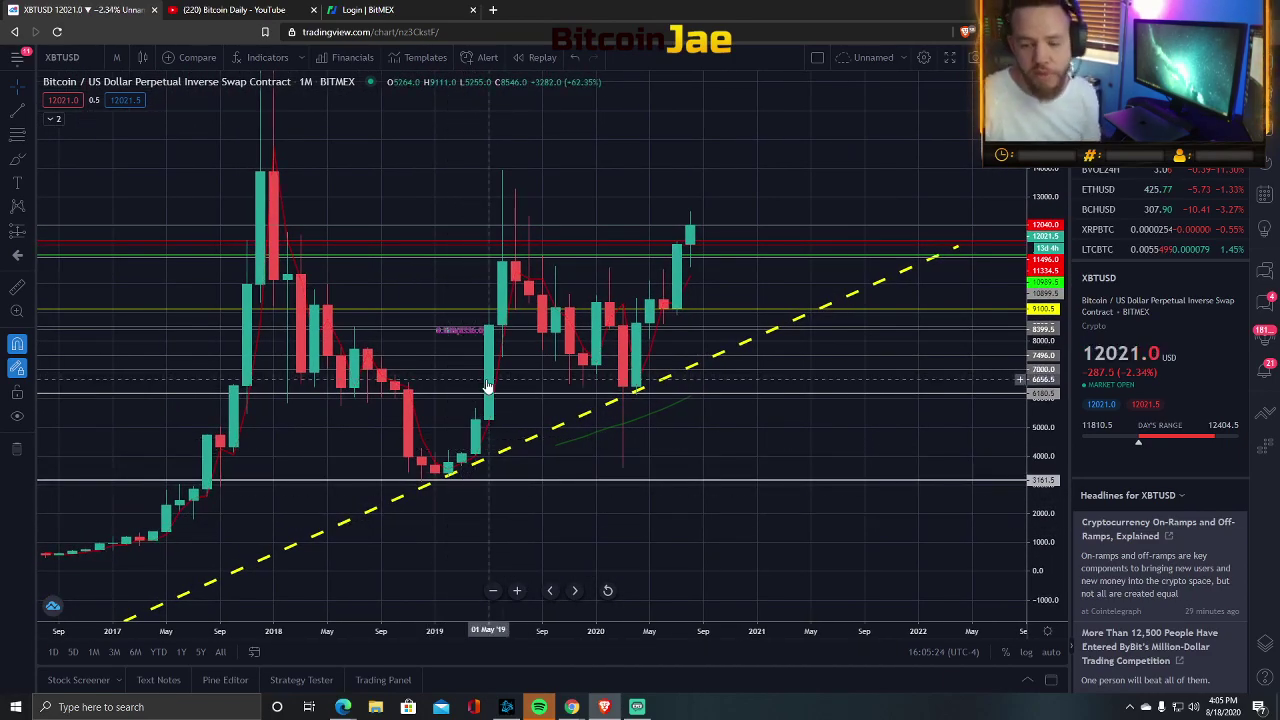
drag(528, 625, 430, 622)
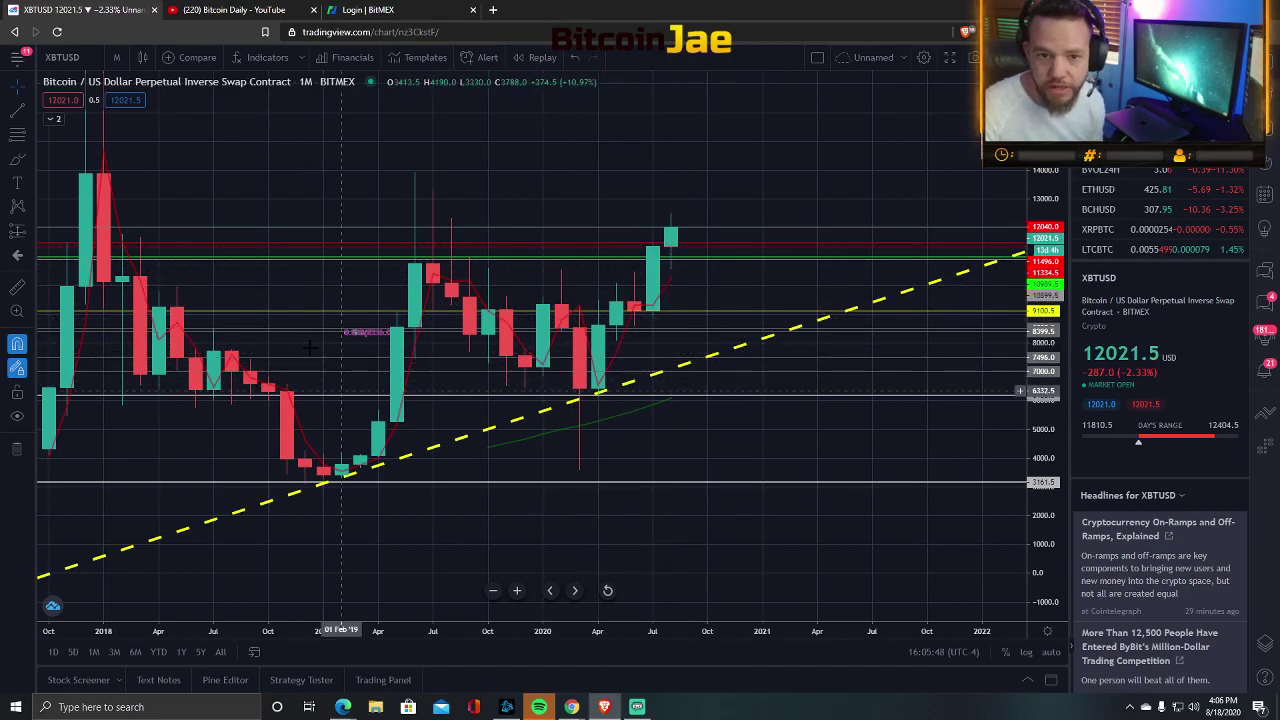
Compare the monthly candles from the 2018 peak to August 2020 with the horizontal levels, using compressed and expanded price scales.
click(117, 58)
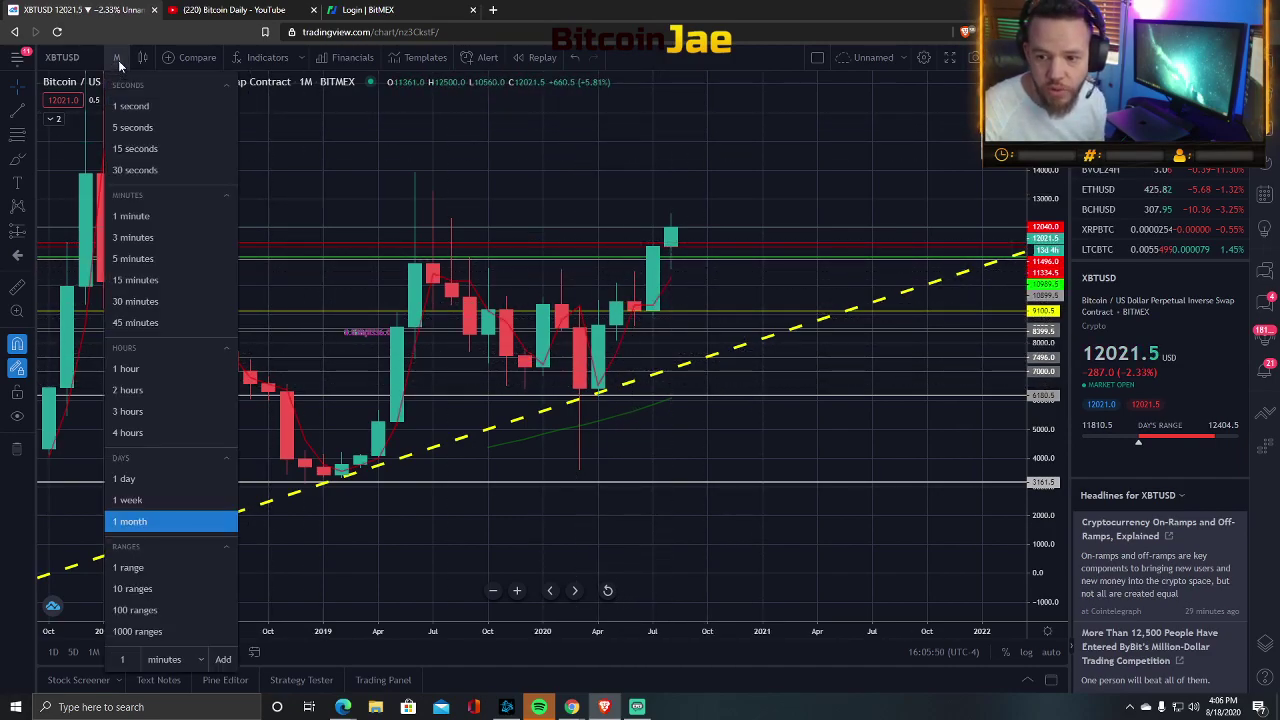
click(420, 548)
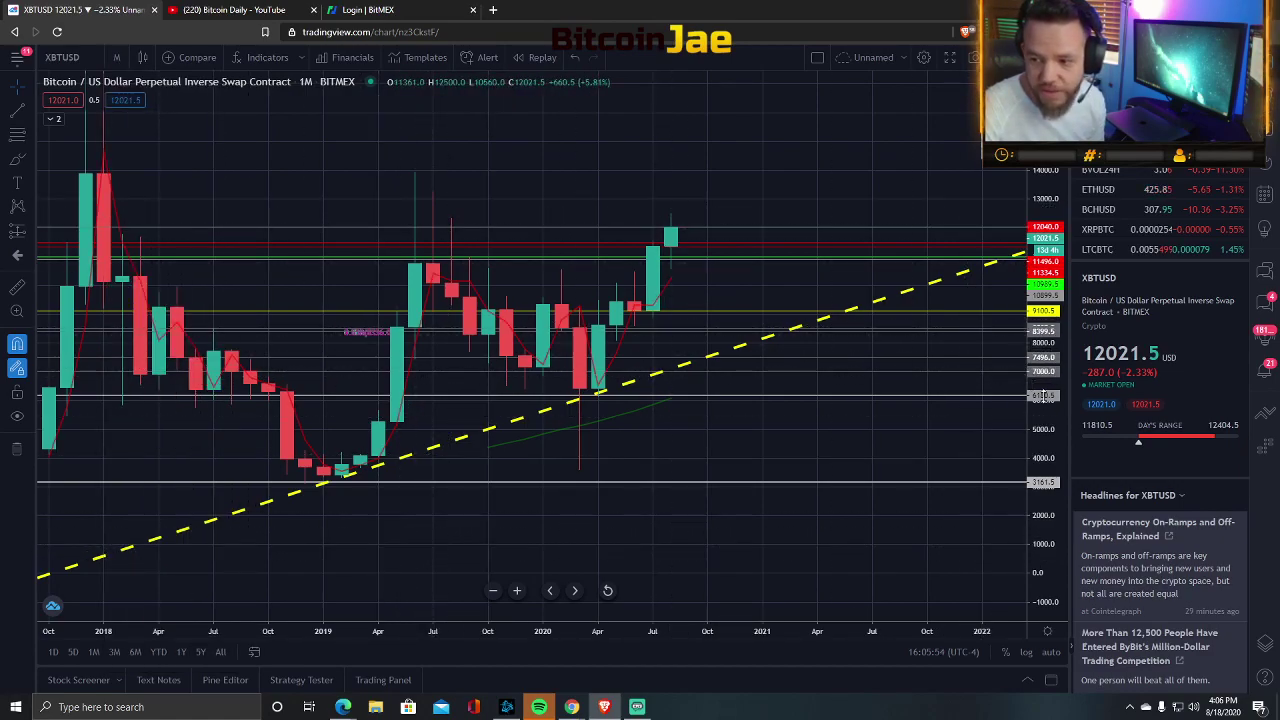
scroll(497, 537, up, 2)
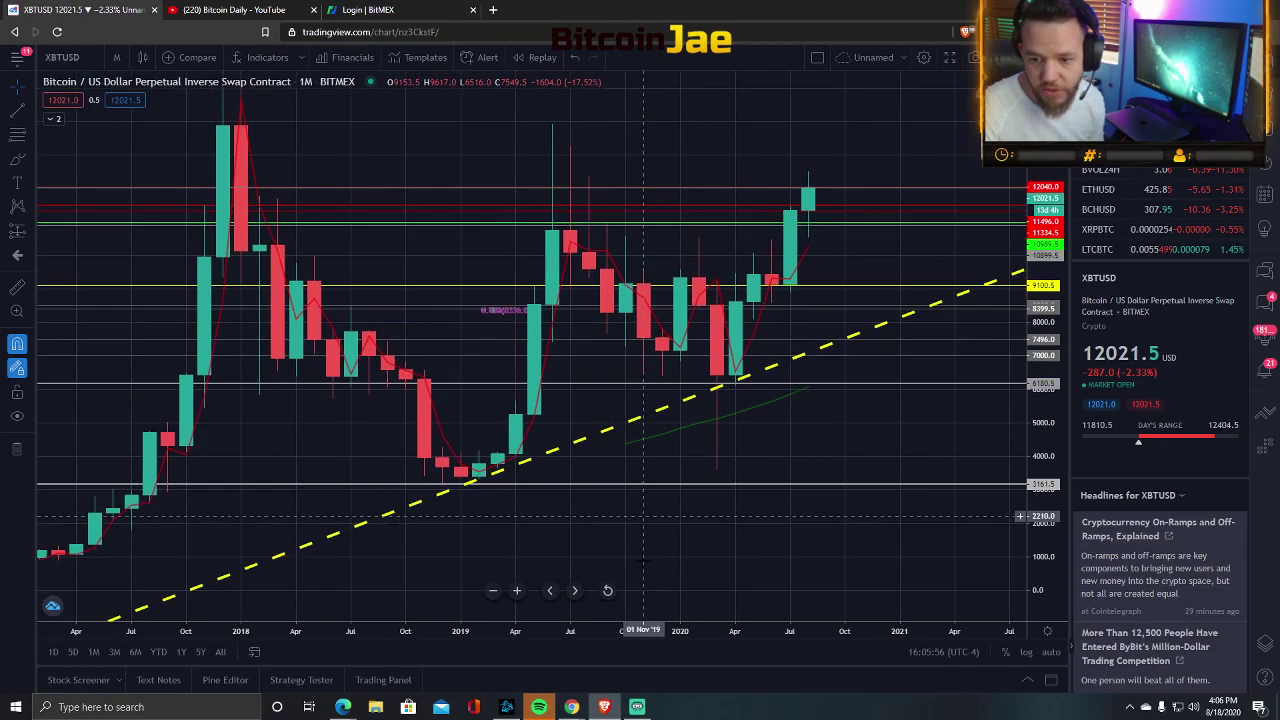
scroll(500, 528, up, 1)
drag(505, 518, 527, 456)
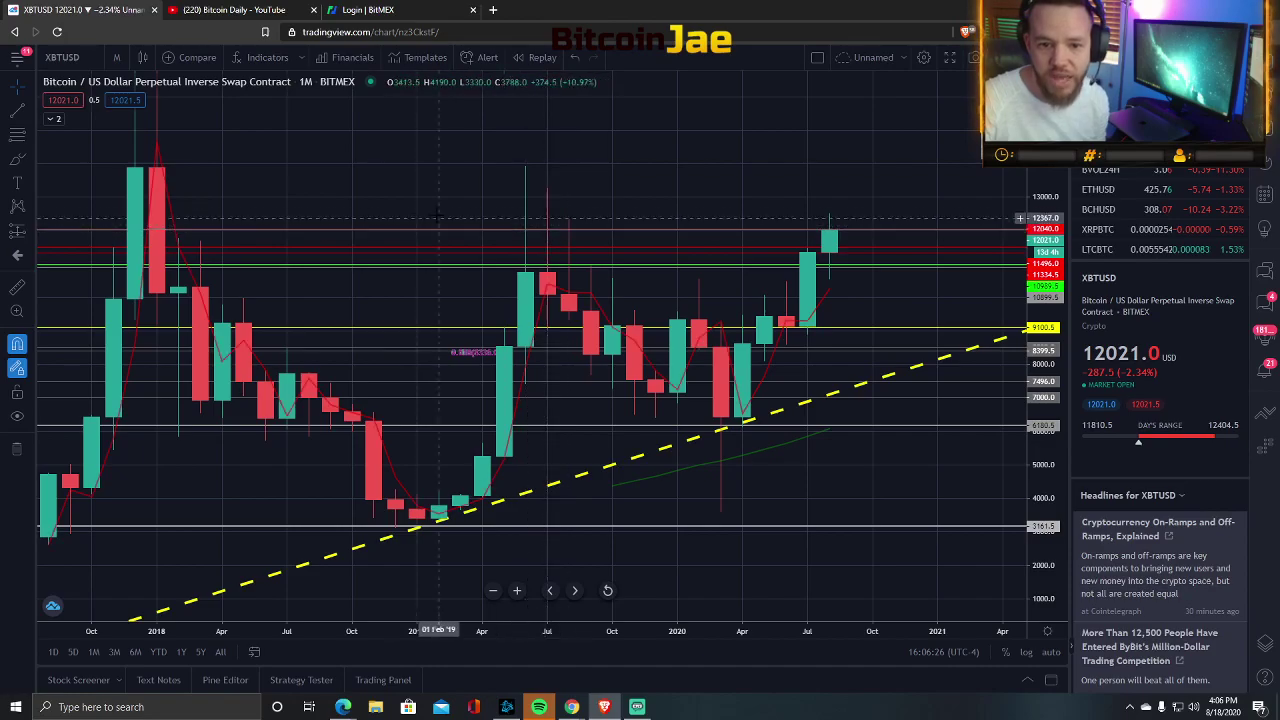
drag(1040, 183, 1028, 395)
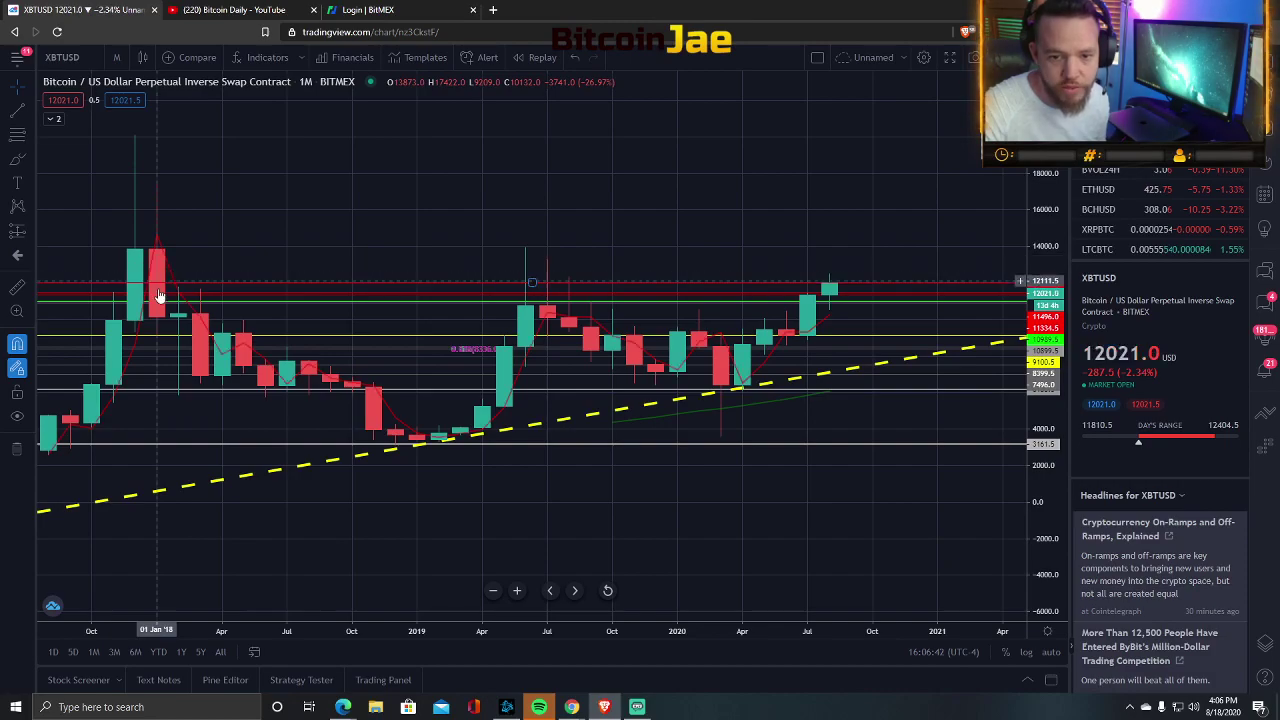
mouse_move(706, 622)
mouse_down()
mouse_move(660, 605)
mouse_move(645, 622)
mouse_move(681, 619)
mouse_up()
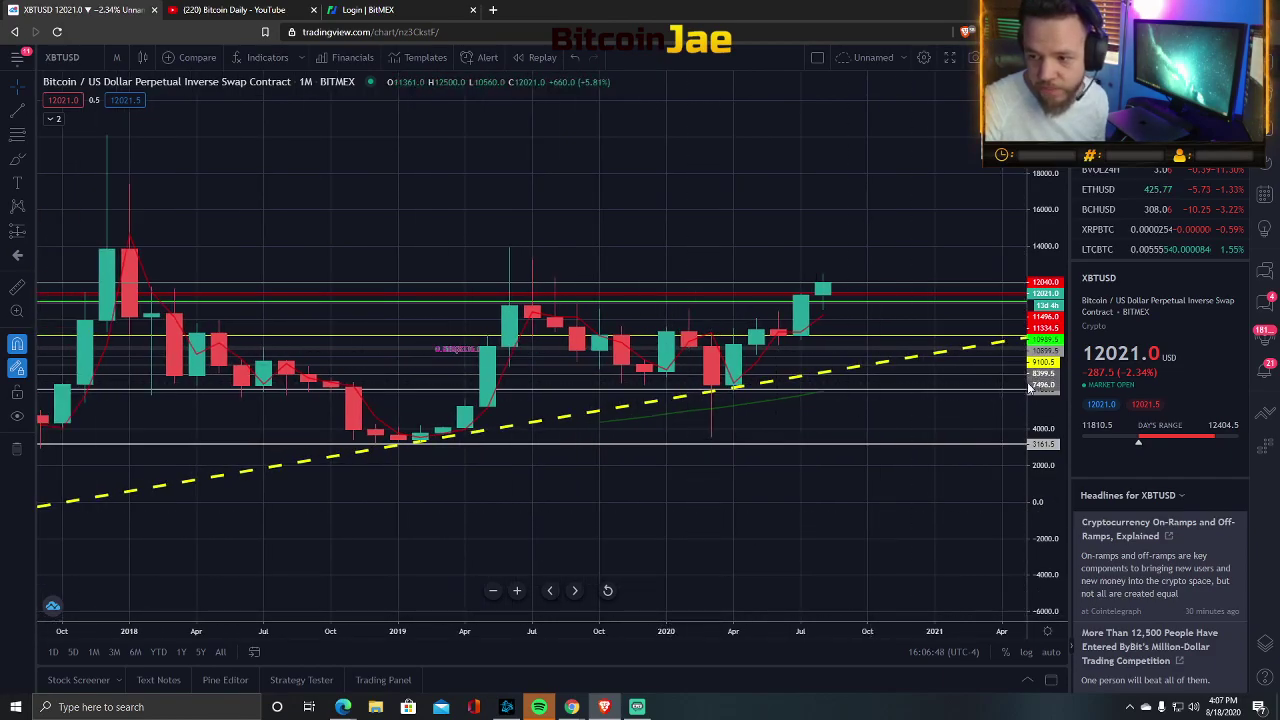
drag(1040, 395, 1004, 198)
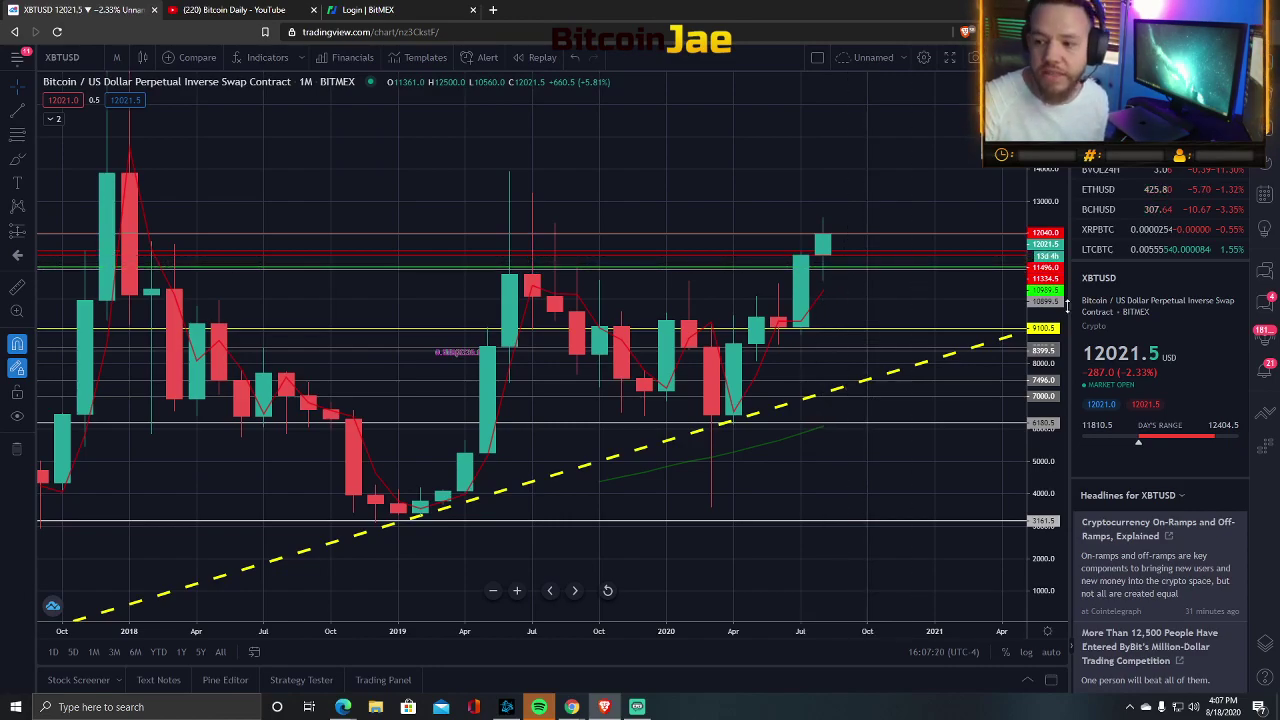
drag(1052, 313, 1049, 265)
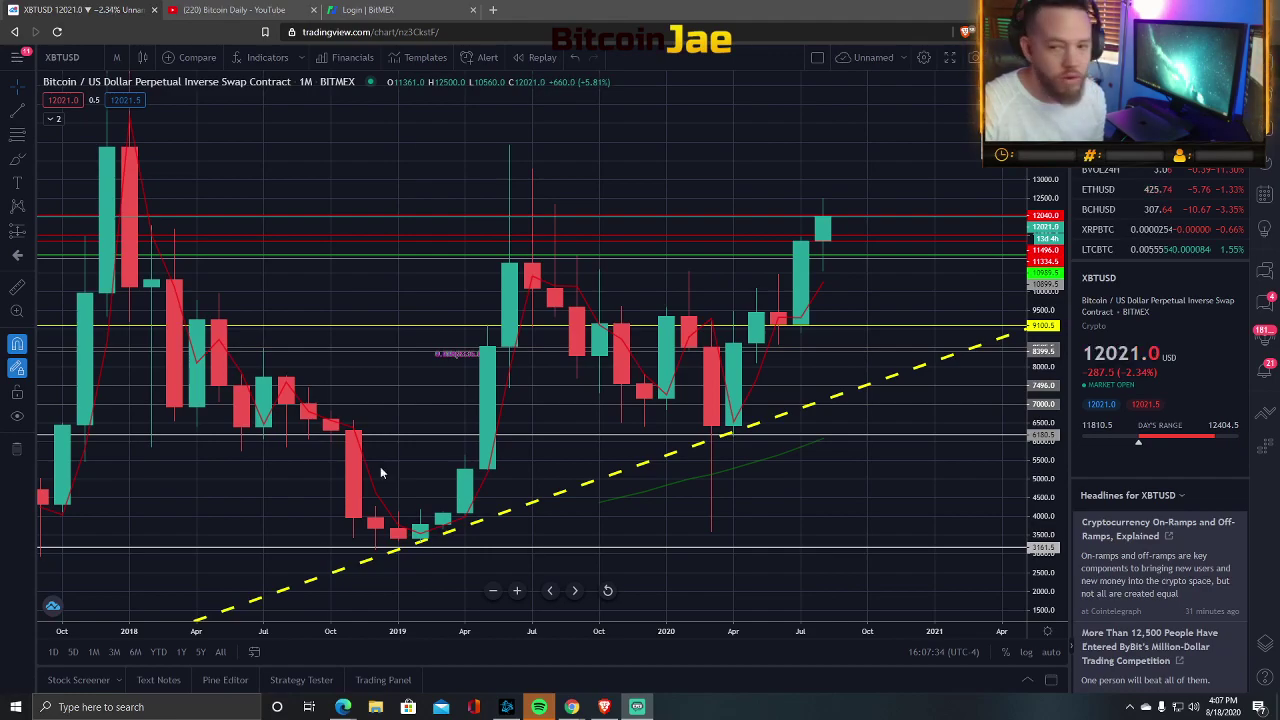
Set the chart to the 1-week interval and examine how the yellow trendline fits the candles from 2017 to 2020.
click(116, 57)
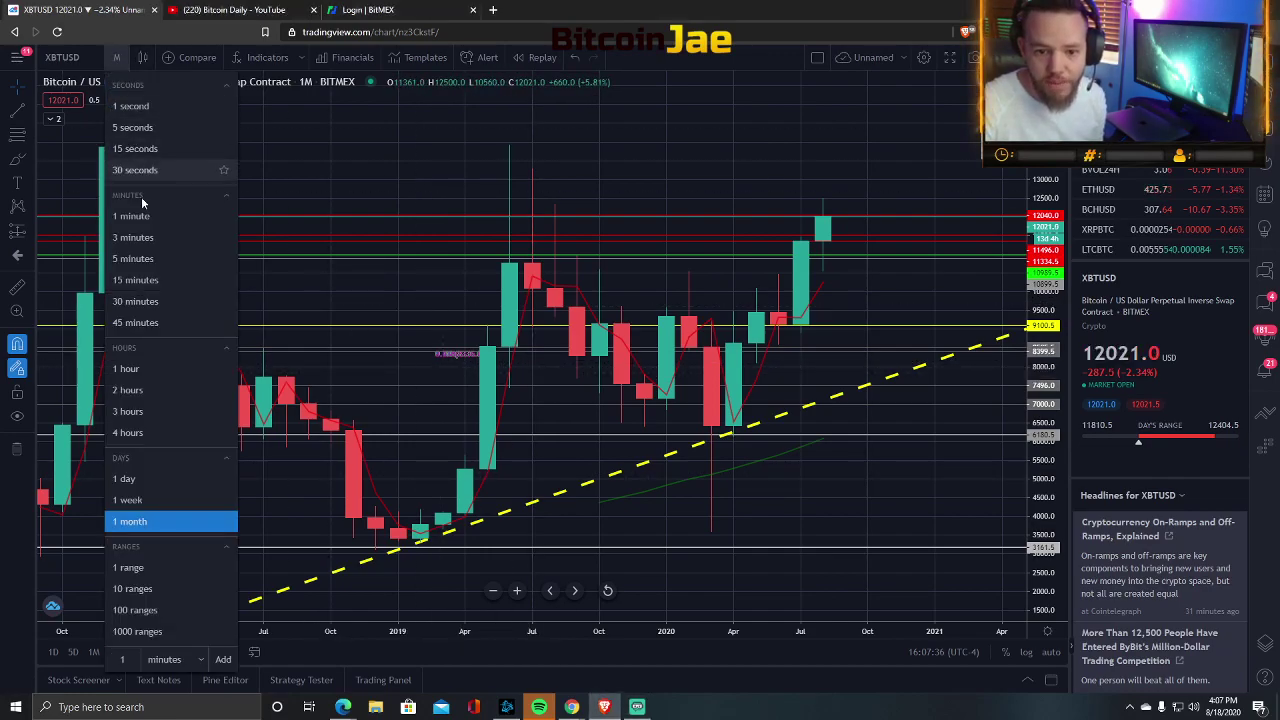
click(126, 500)
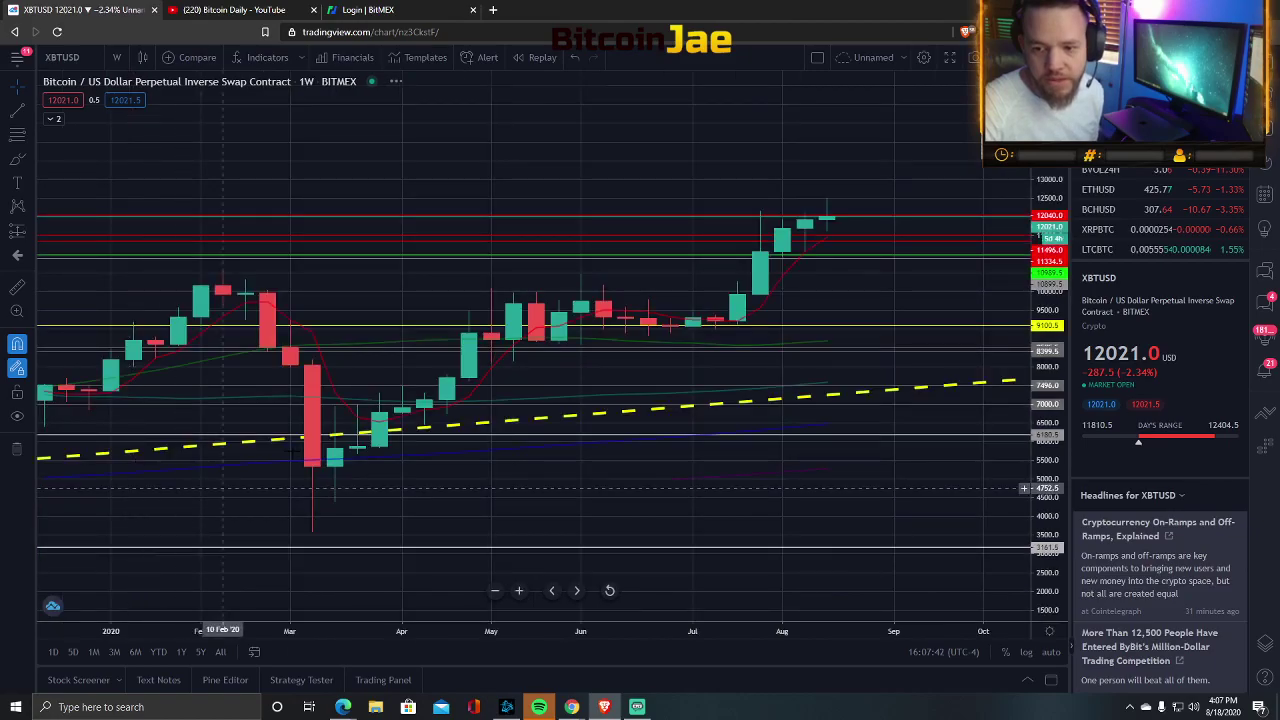
drag(511, 519, 616, 540)
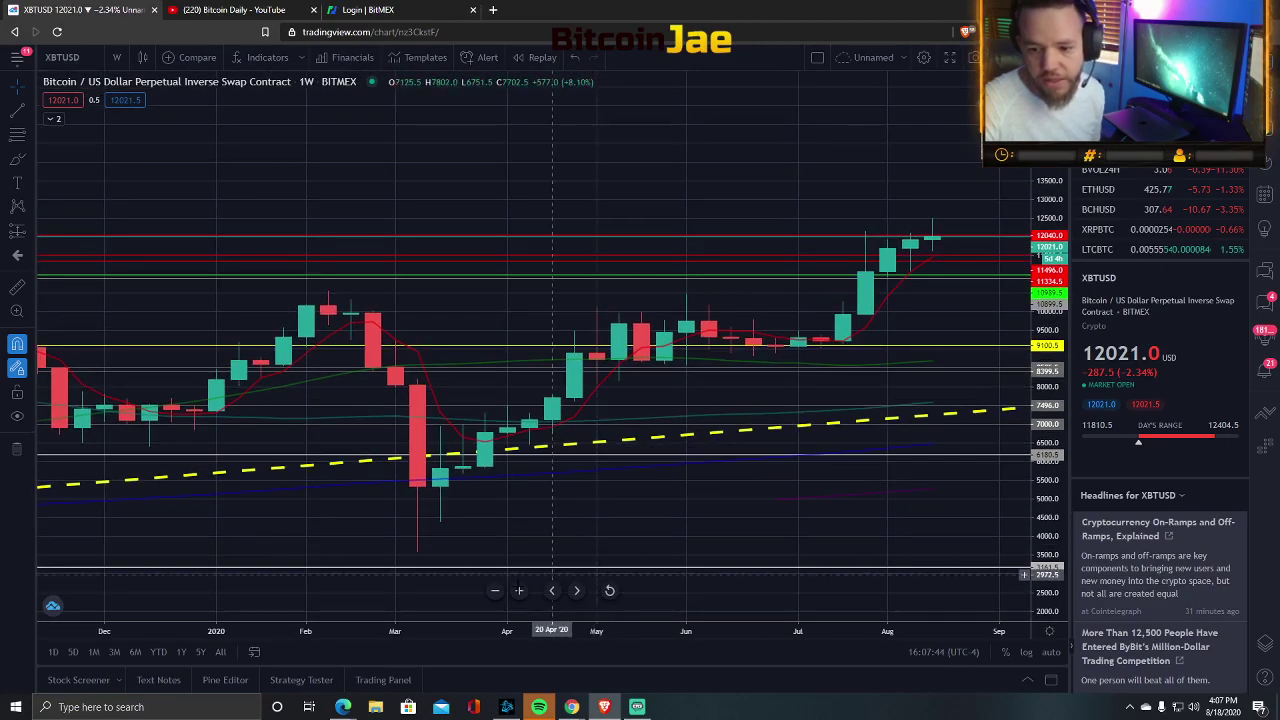
drag(620, 628, 587, 622)
drag(640, 520, 551, 505)
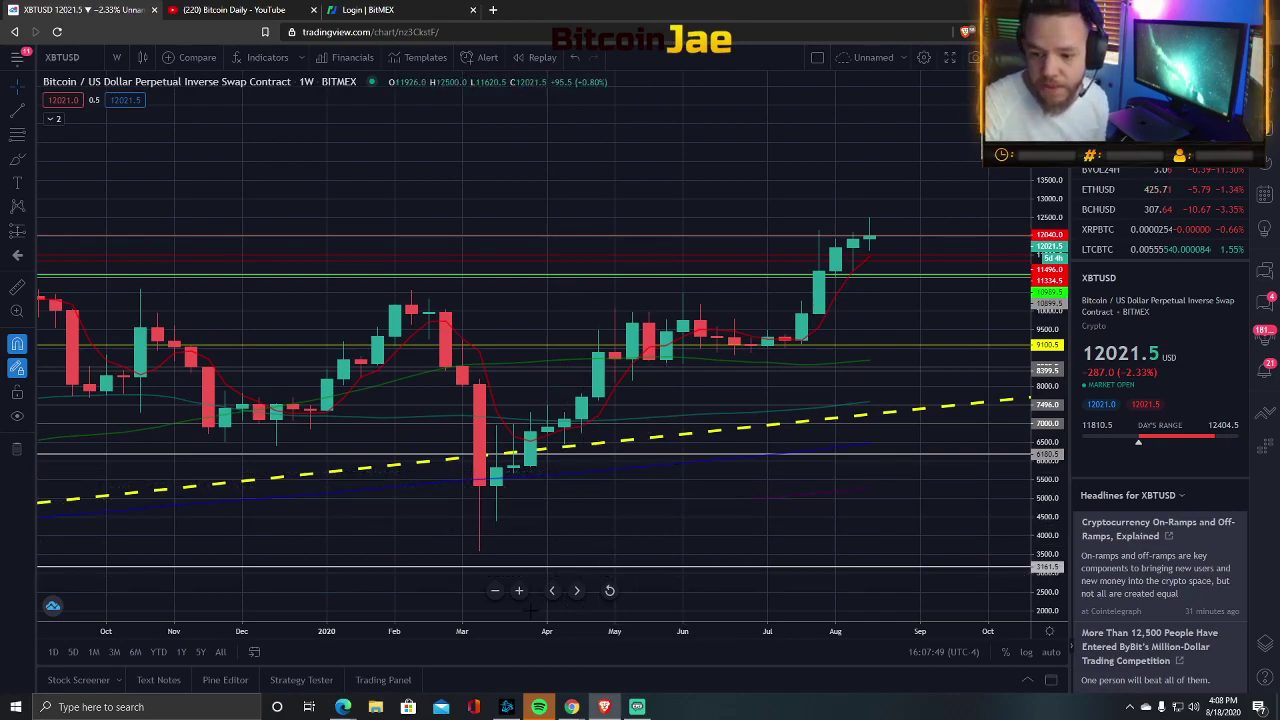
drag(524, 631, 774, 631)
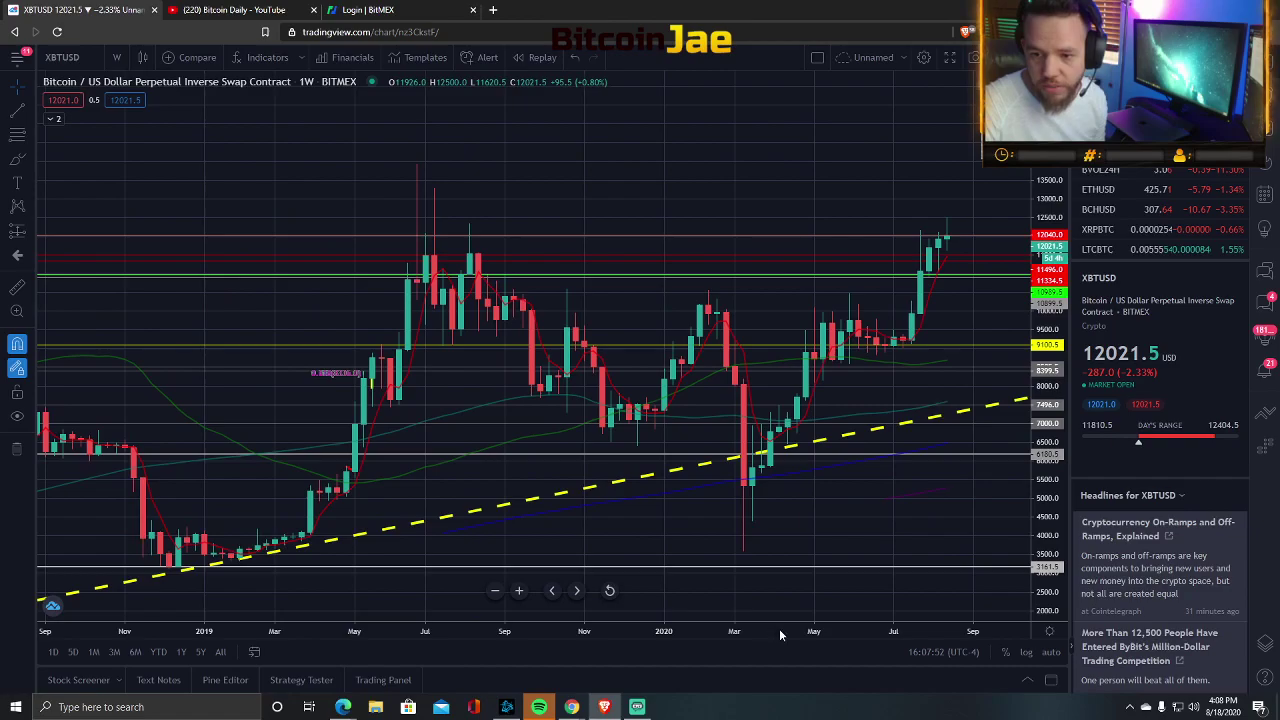
drag(797, 555, 731, 472)
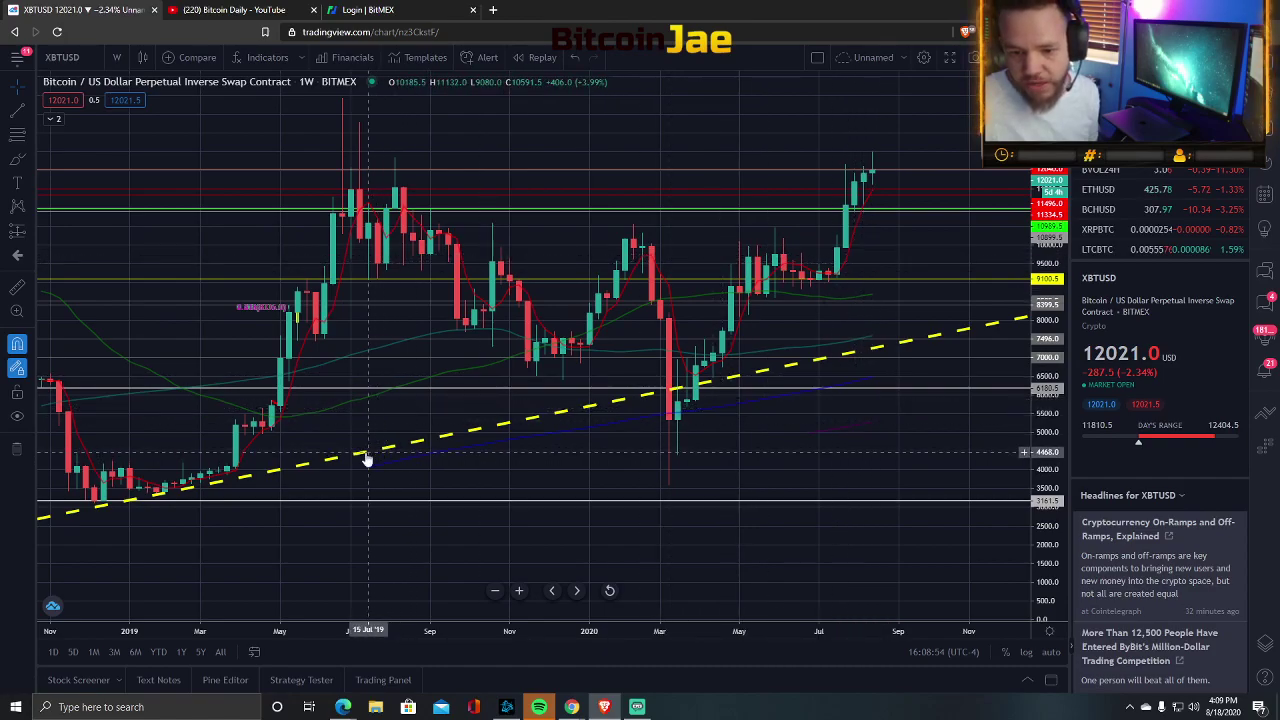
scroll(550, 500, down, 5)
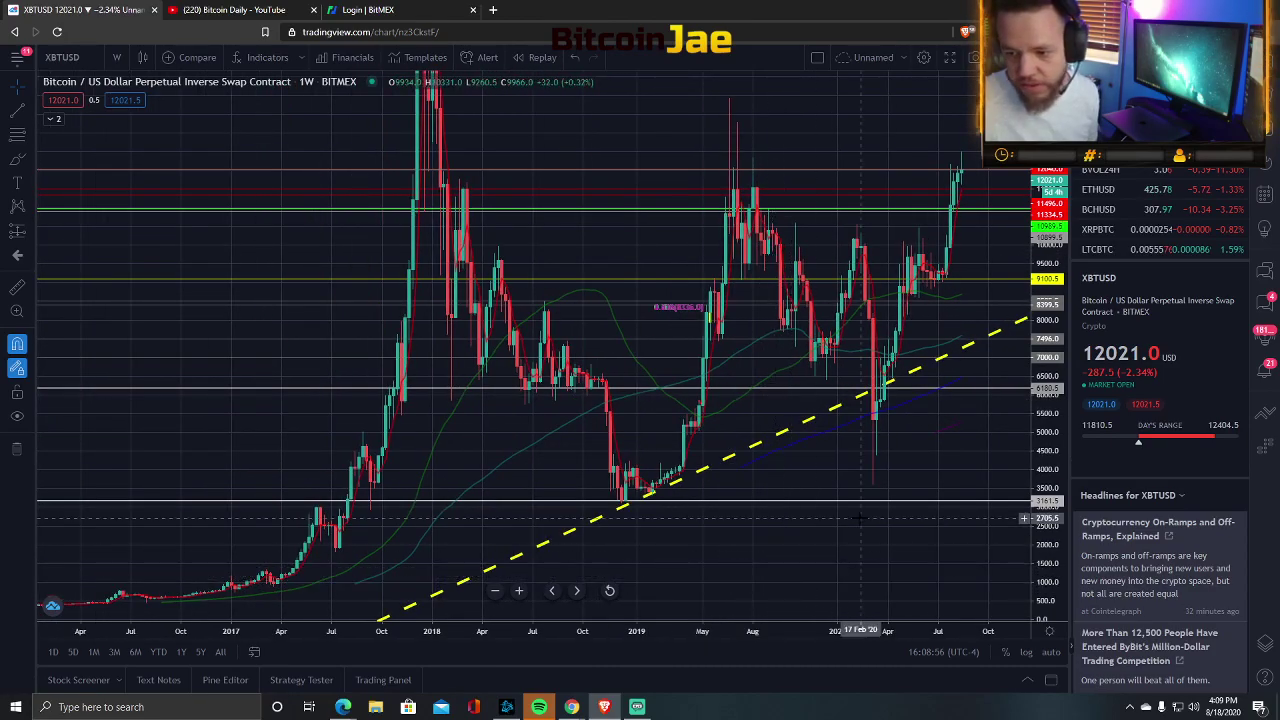
Move the dashed yellow trendline's 2015 starting endpoint to the 9 March 2020 candle's low at 3596.
drag(815, 464, 693, 340)
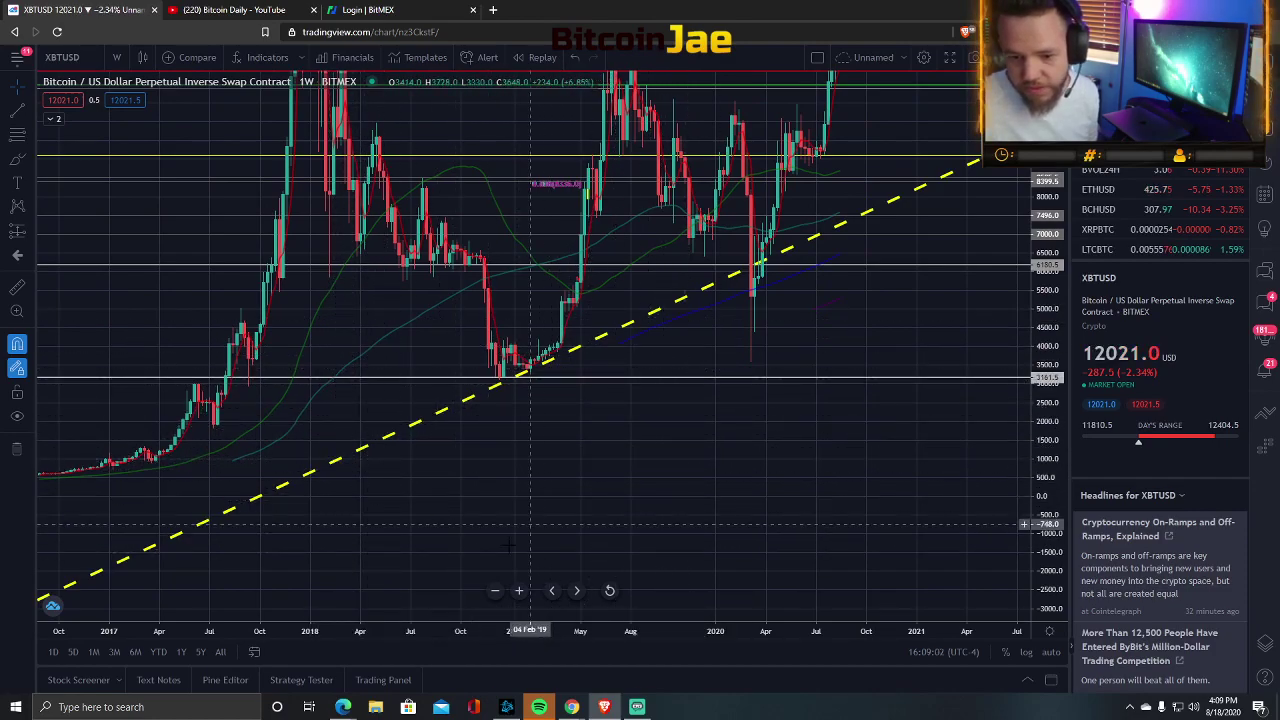
scroll(712, 601, down, 3)
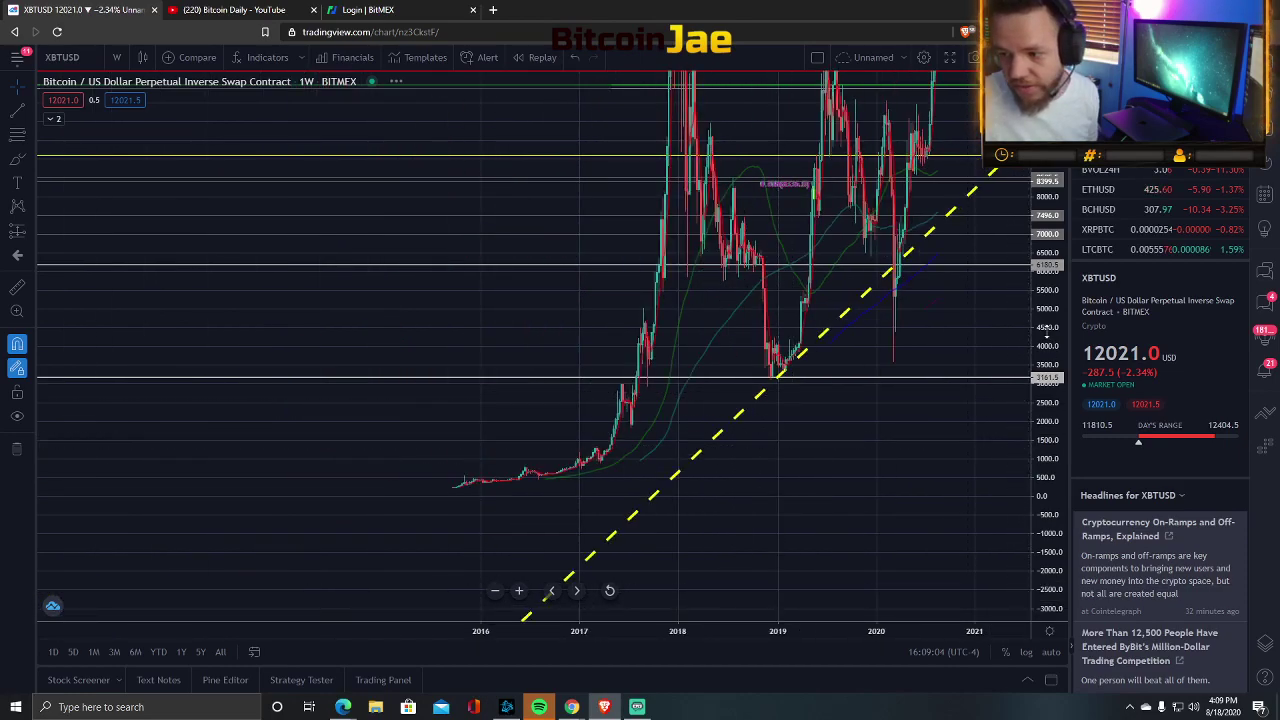
scroll(460, 470, down, 3)
click(410, 452)
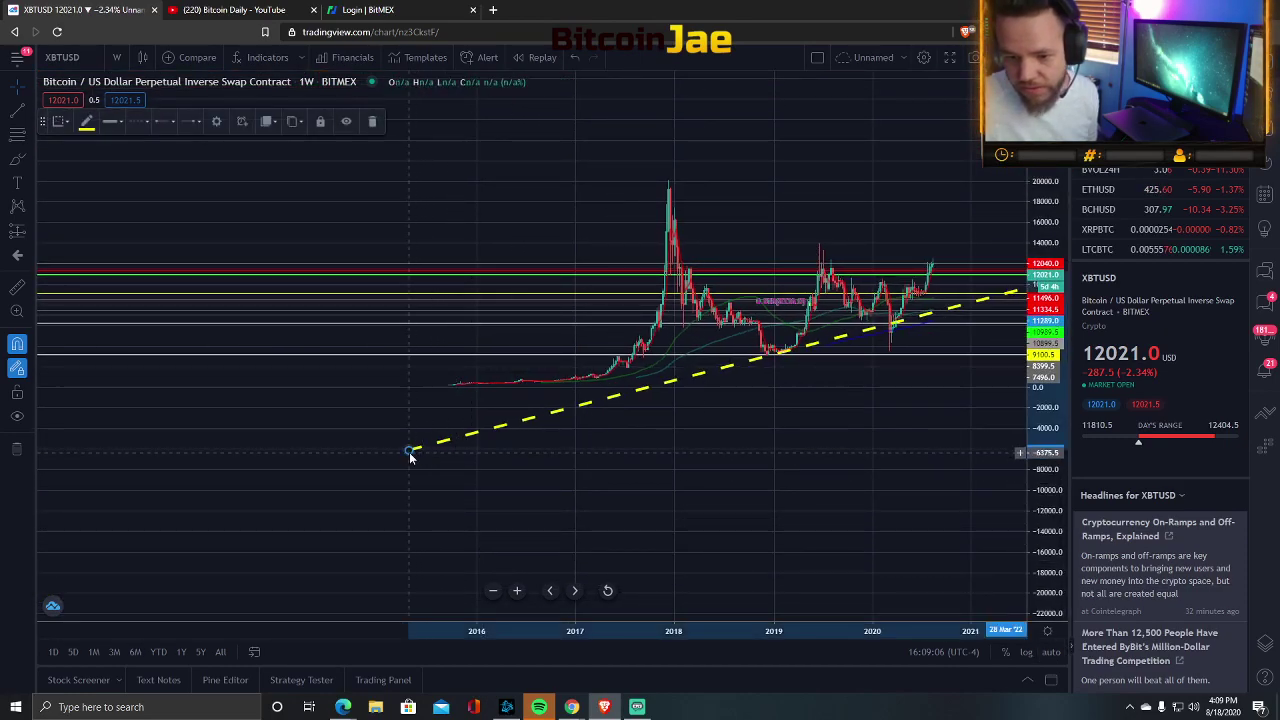
drag(661, 397, 888, 352)
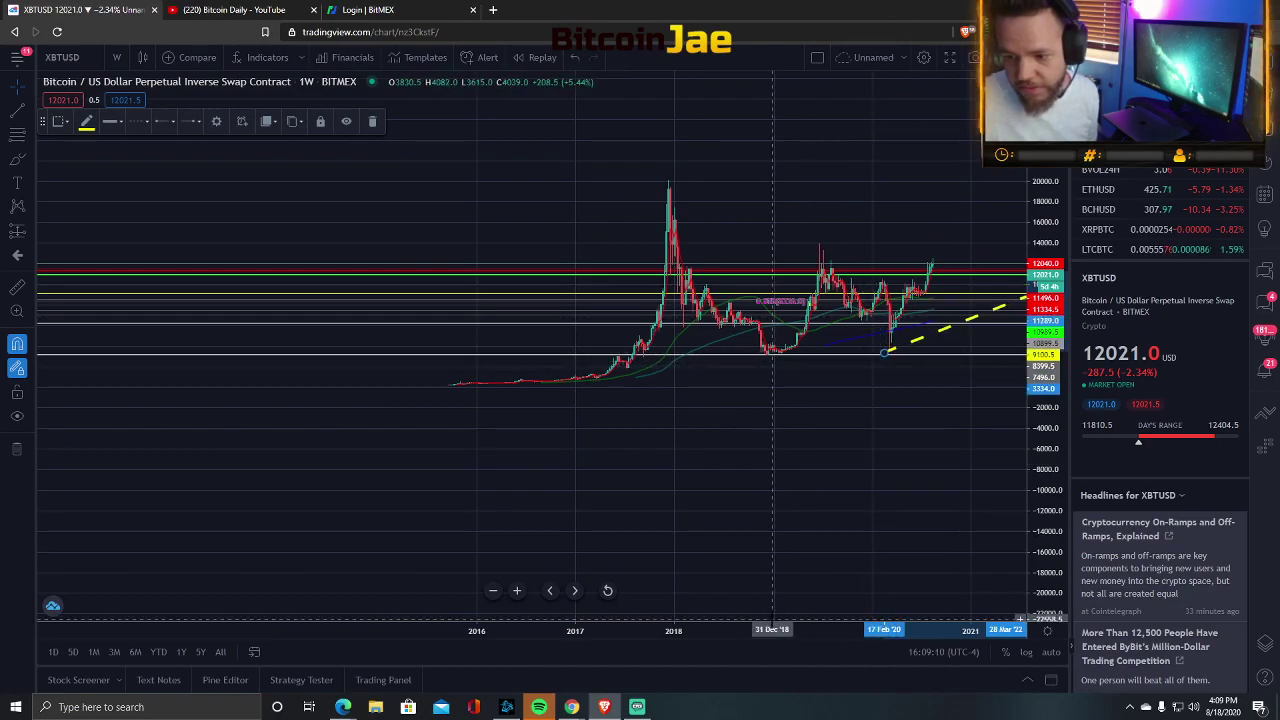
scroll(773, 400, up, 5)
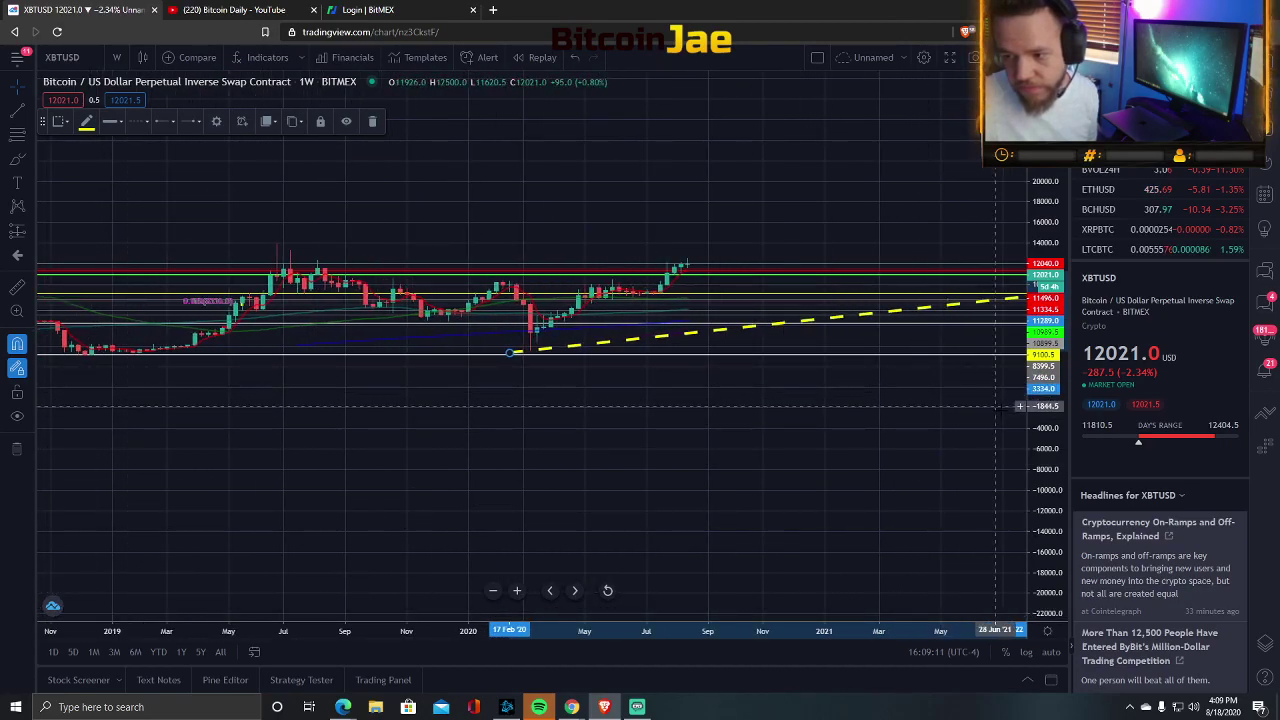
drag(1012, 440, 953, 97)
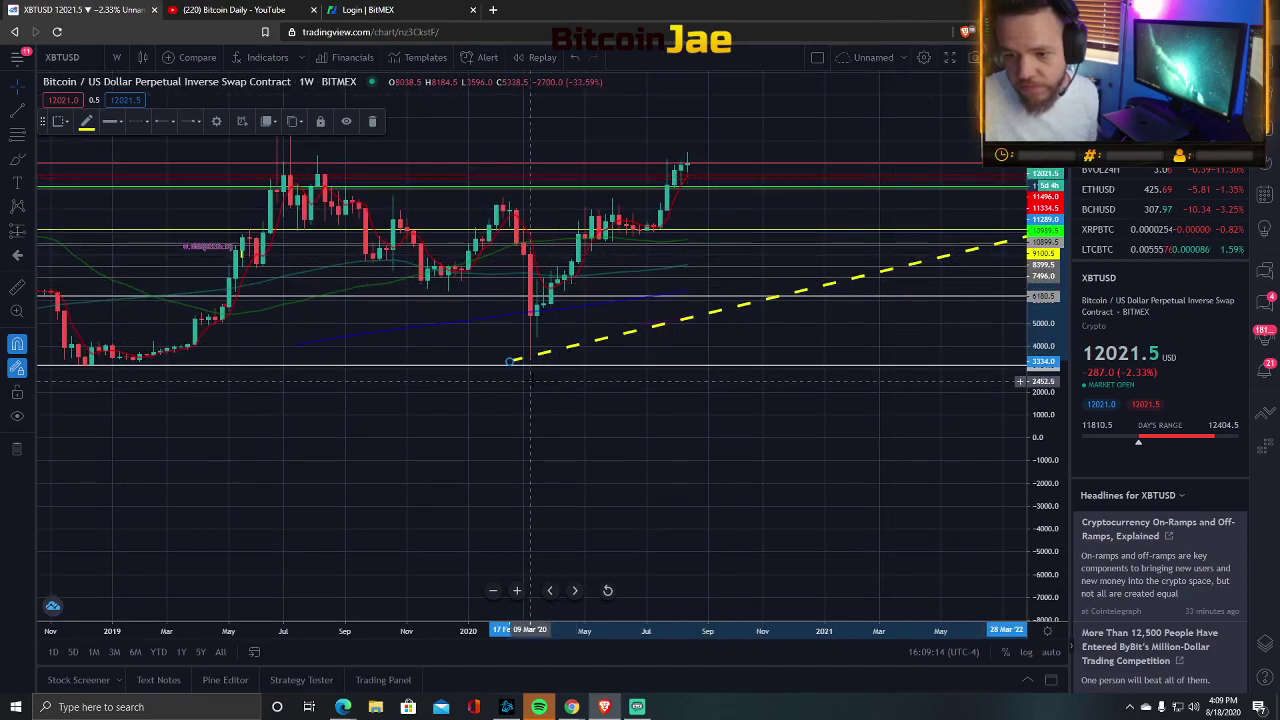
drag(510, 361, 530, 355)
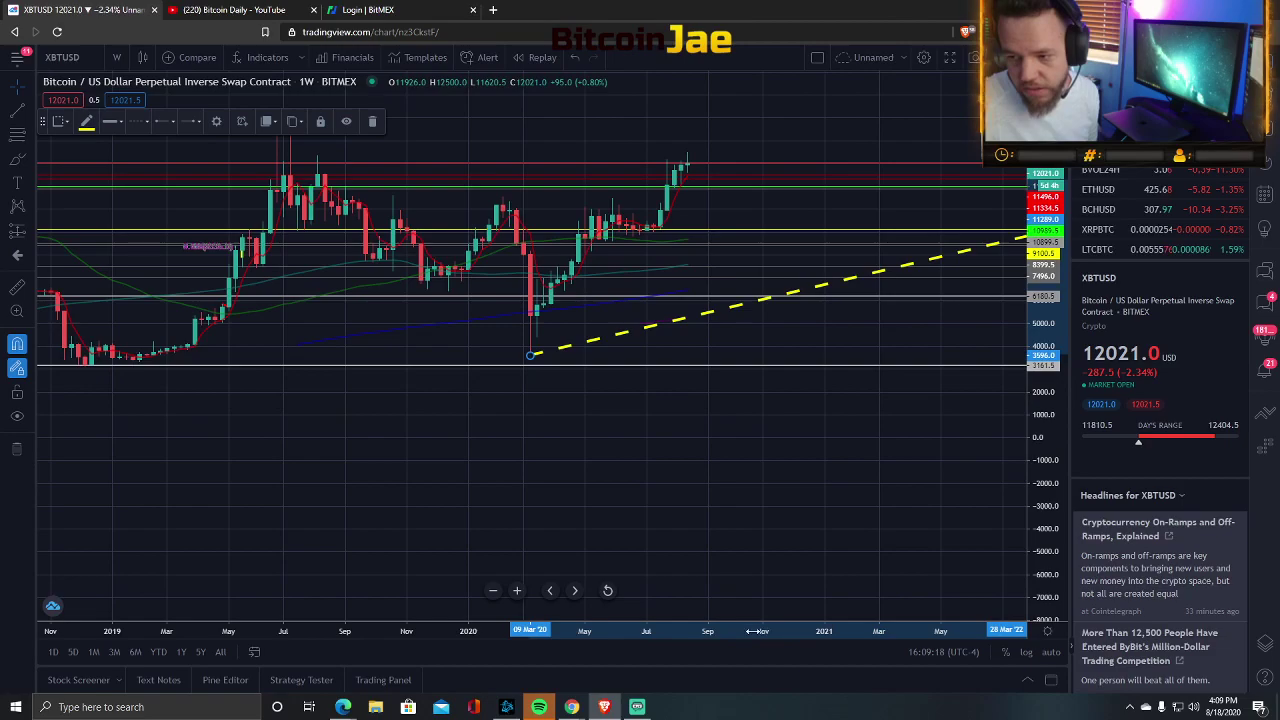
Move the yellow trendline's far endpoint back to about 13,800 in November 2020, steepening it beneath the July–August 2020 weekly candles.
scroll(761, 631, down, 6)
drag(890, 535, 498, 527)
drag(727, 177, 545, 120)
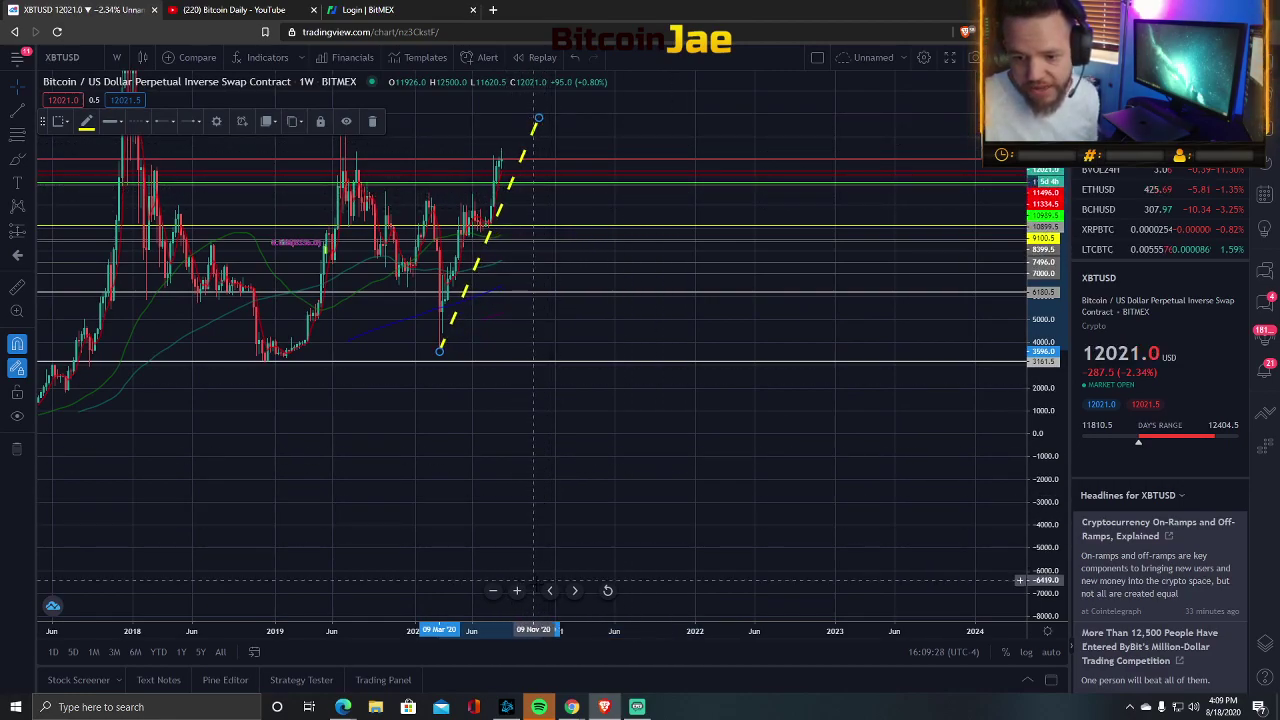
Examine the steeper yellow trendline against the weekly candles from the March 2020 low to August 2020, expanding the price scale.
drag(634, 624, 407, 628)
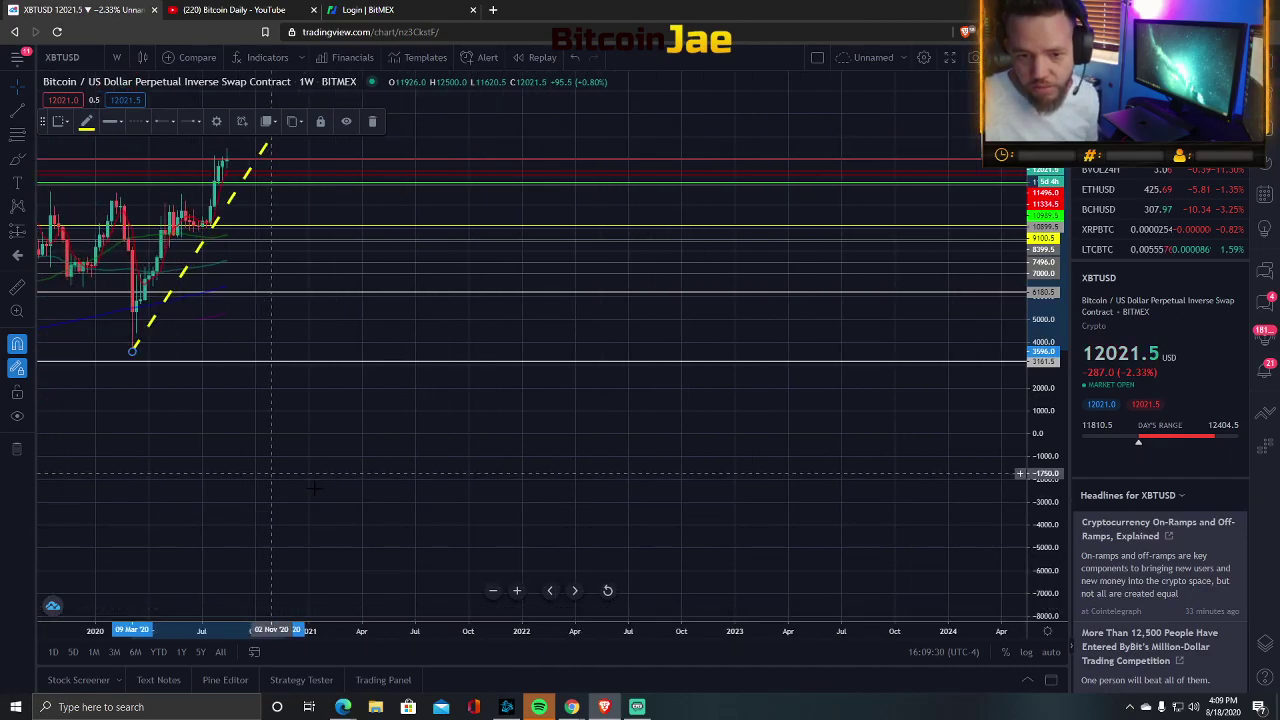
scroll(597, 580, up, 3)
scroll(540, 560, up, 2)
drag(490, 612, 336, 608)
scroll(500, 534, left, 5)
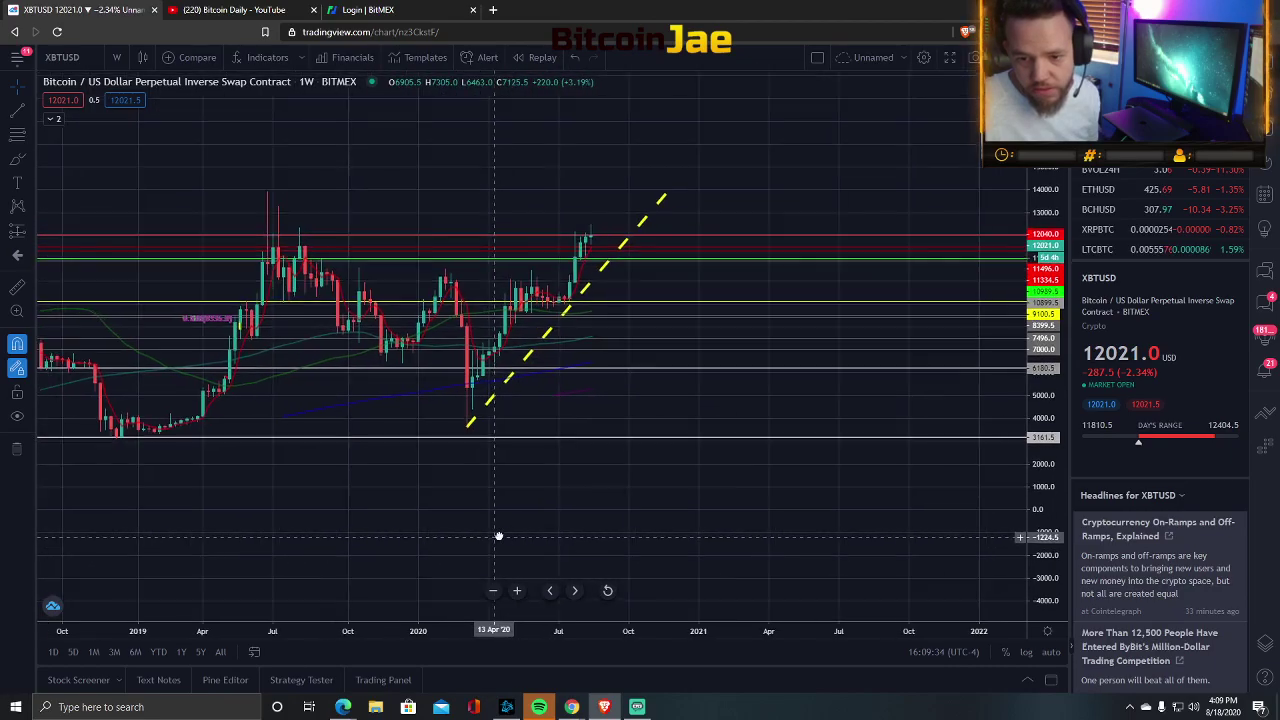
scroll(400, 540, up, 3)
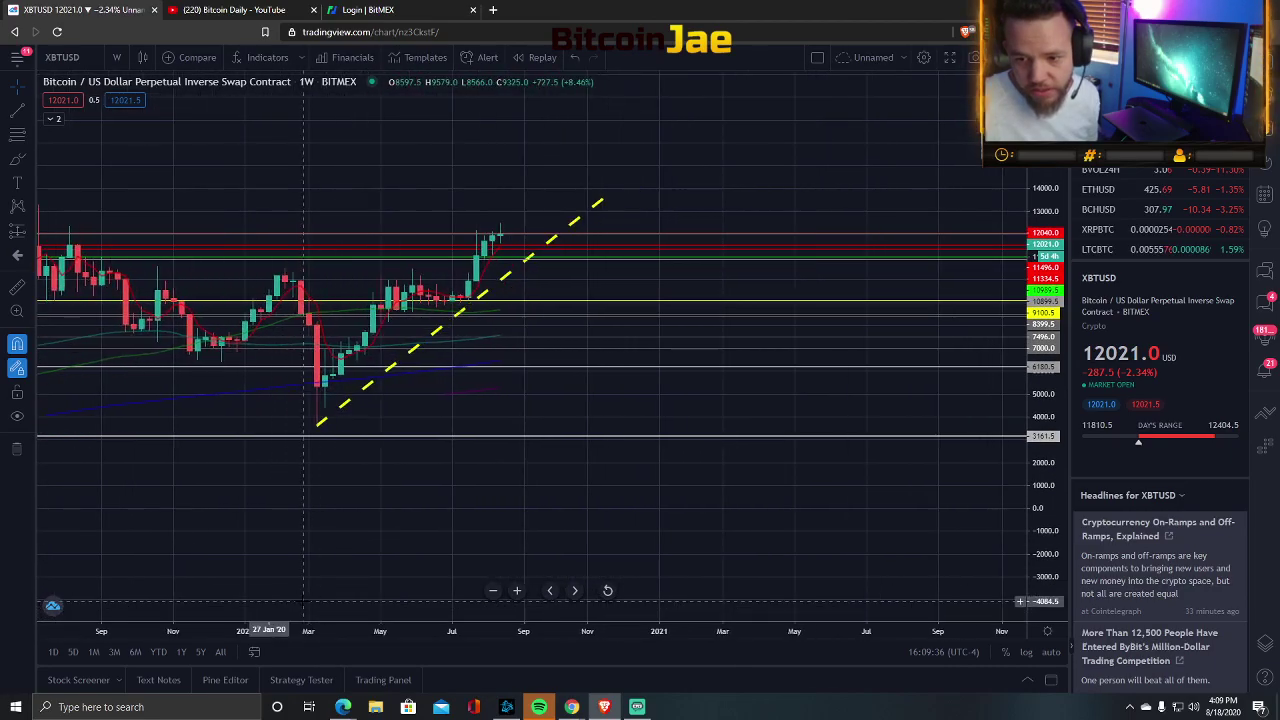
scroll(445, 508, left, 2)
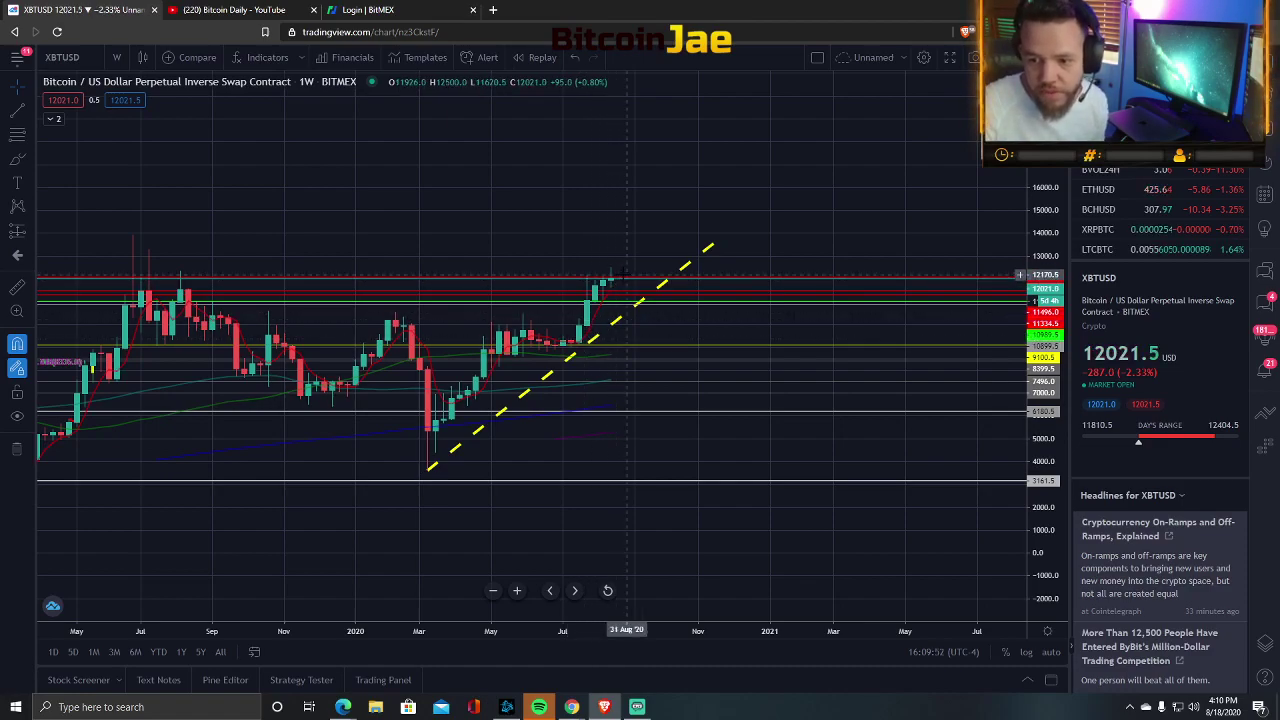
drag(1046, 380, 1048, 200)
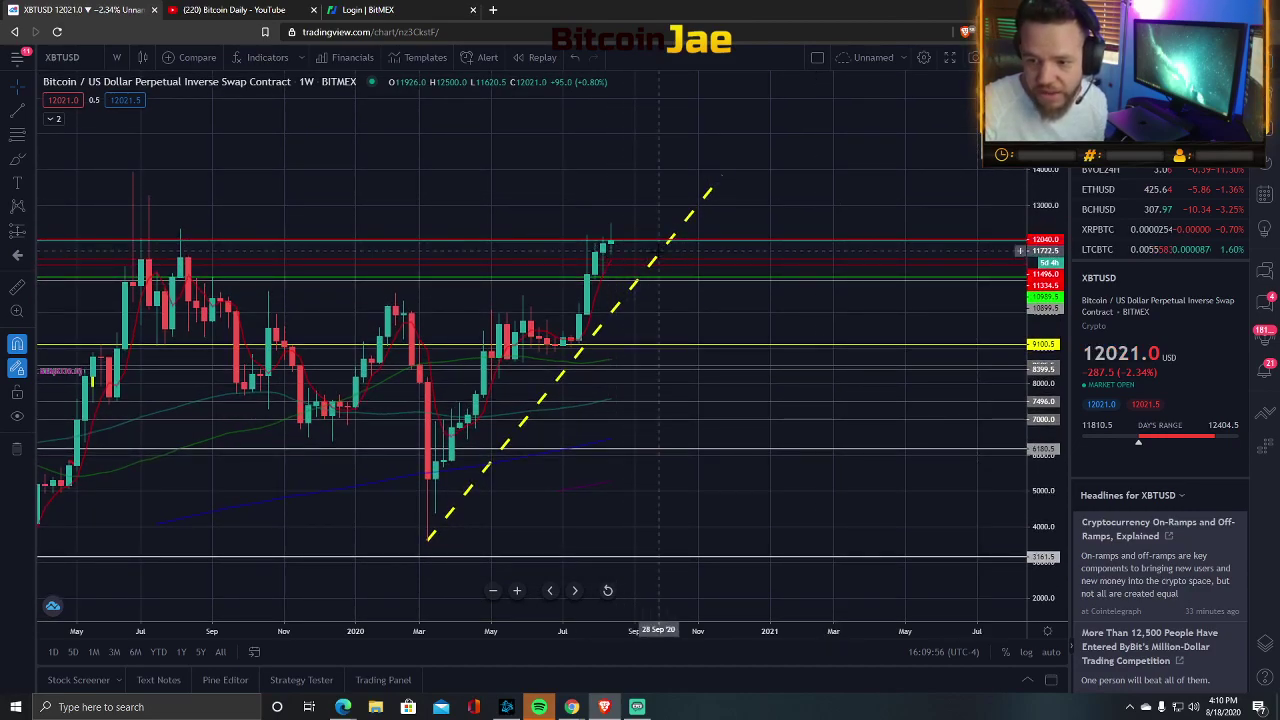
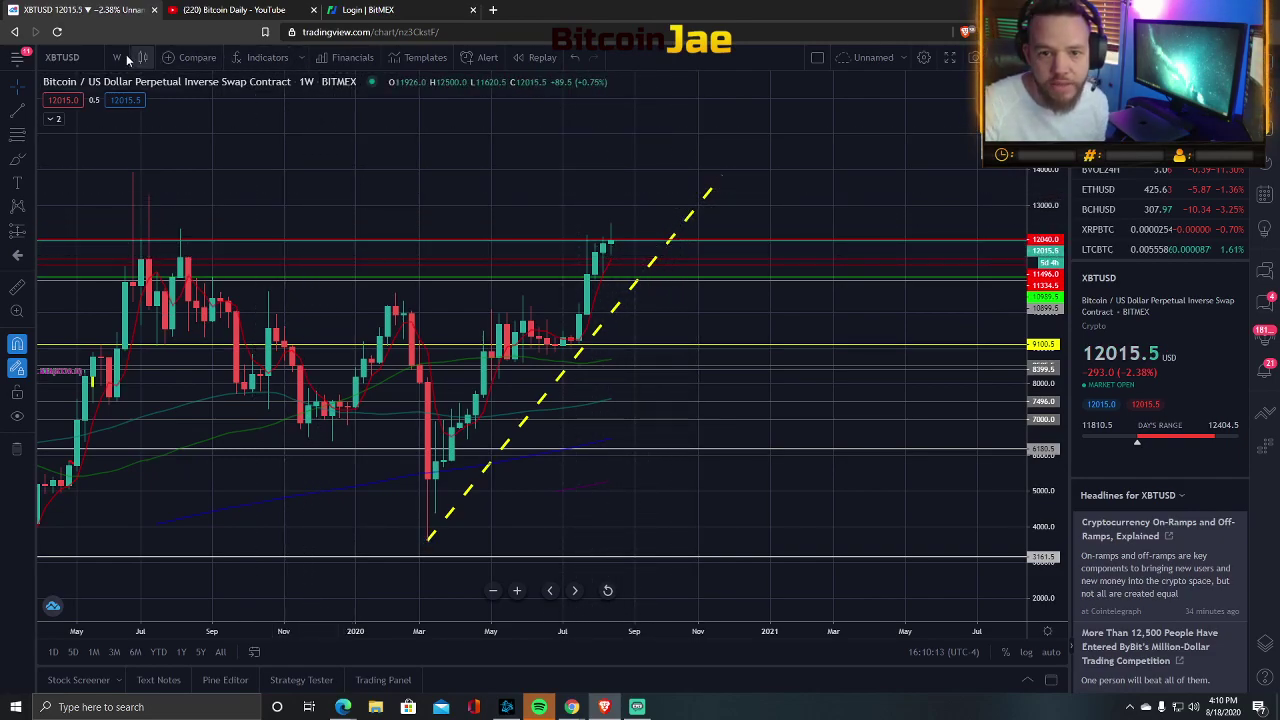
drag(350, 630, 390, 625)
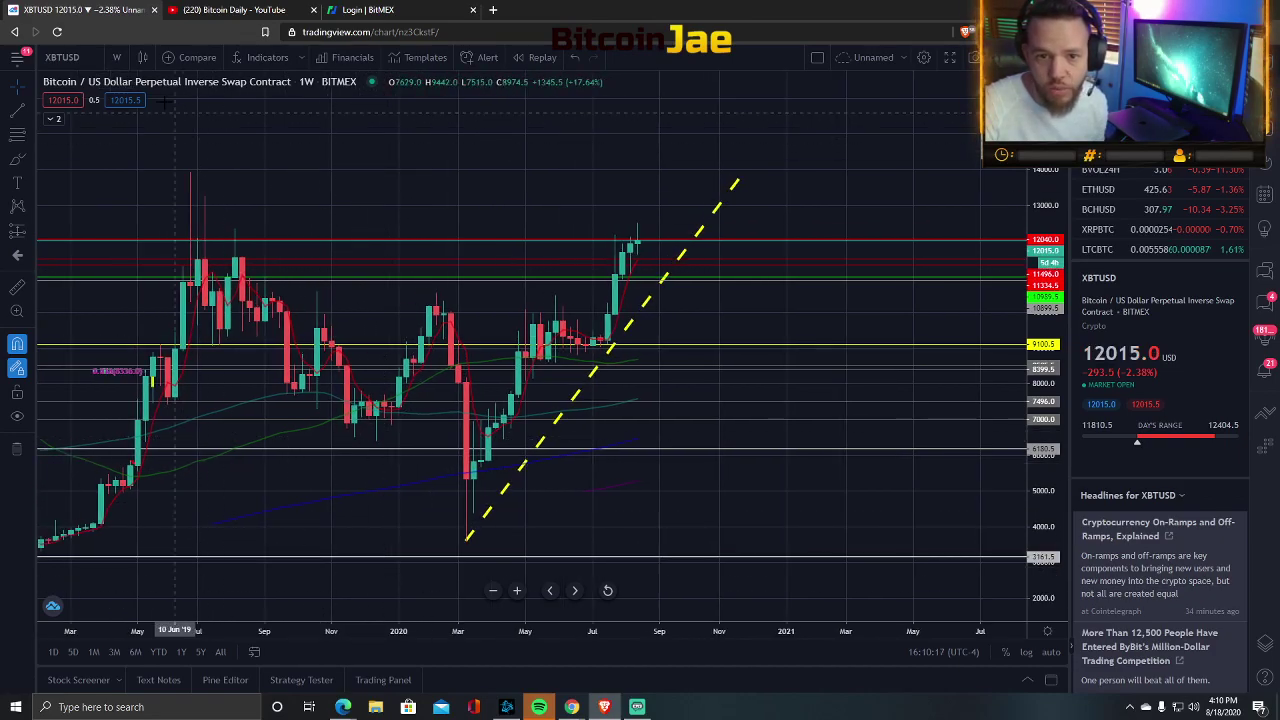
Check the yellow trendline on the 1-day interval, and return to the 1-week interval to review the 2019–2020 candles.
click(116, 57)
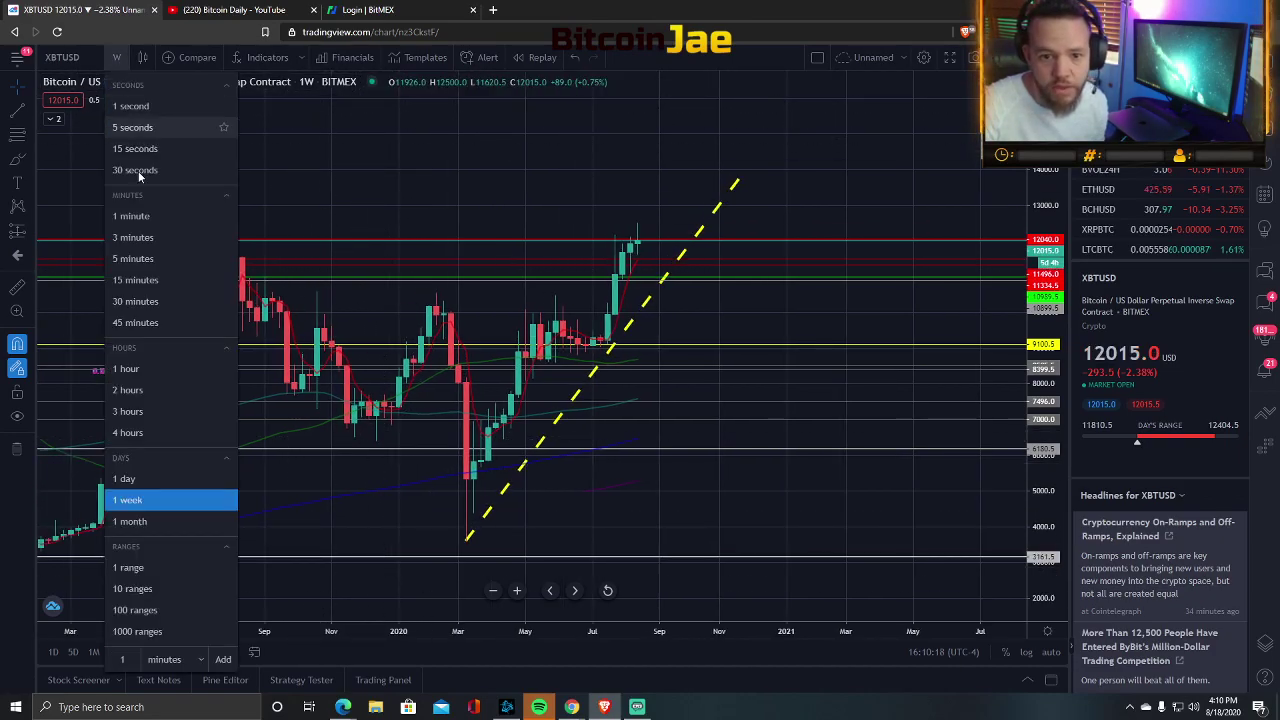
click(124, 479)
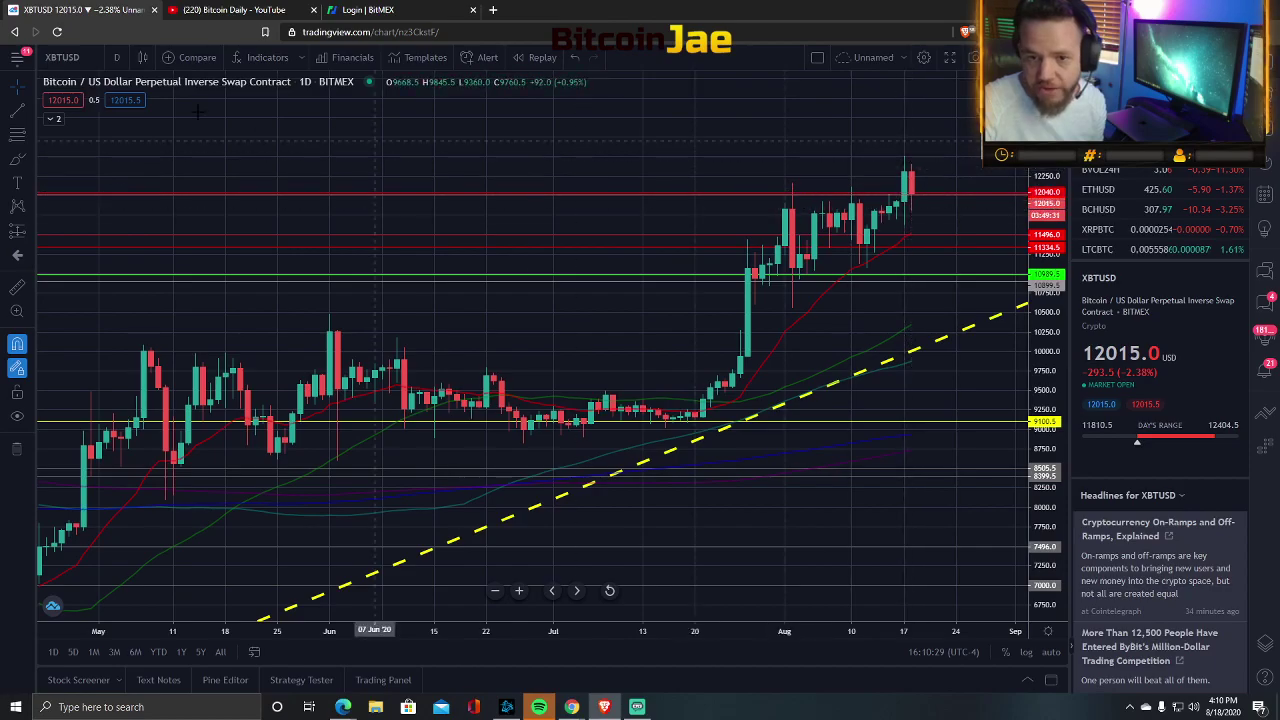
click(120, 60)
click(145, 498)
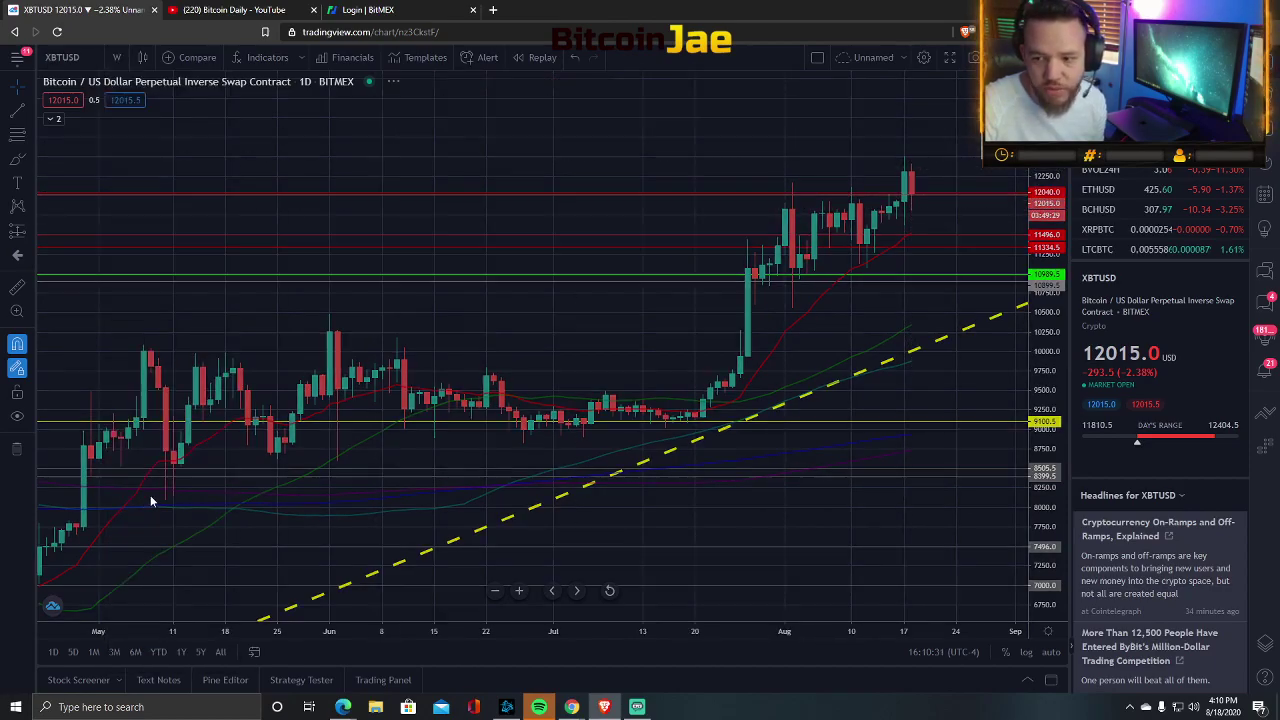
drag(1048, 262, 1065, 455)
drag(851, 534, 724, 442)
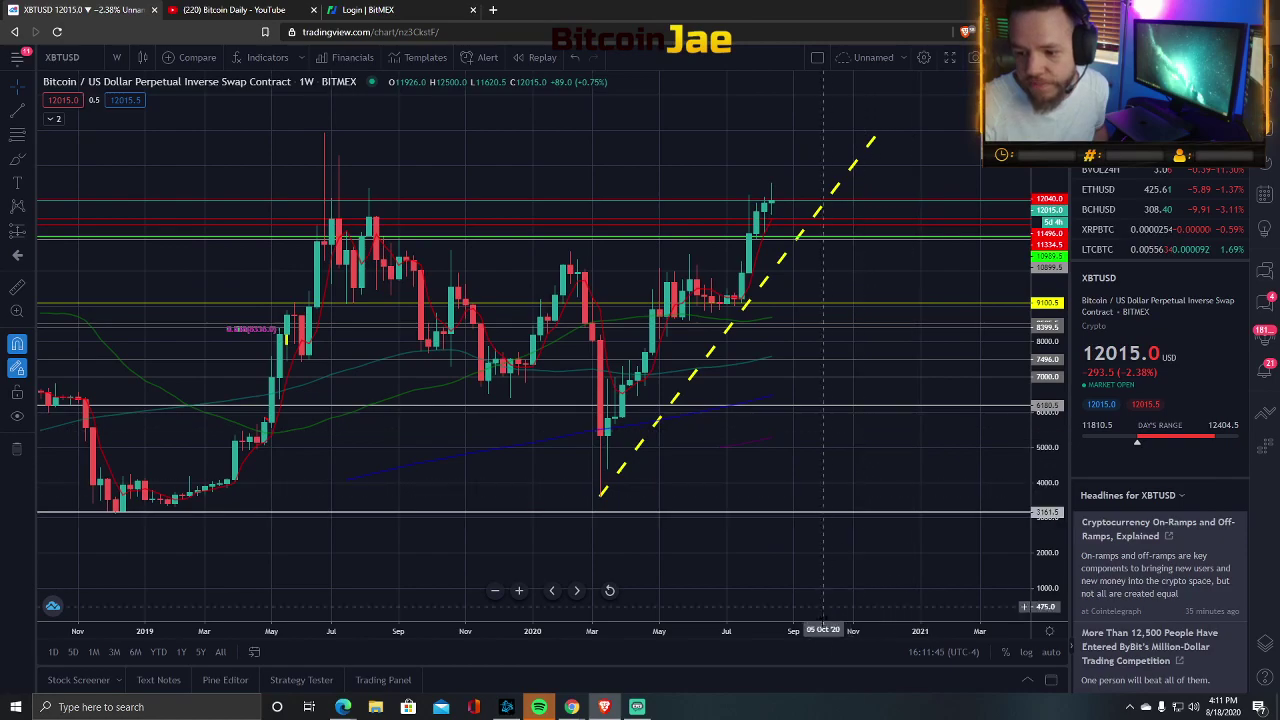
drag(815, 632, 697, 360)
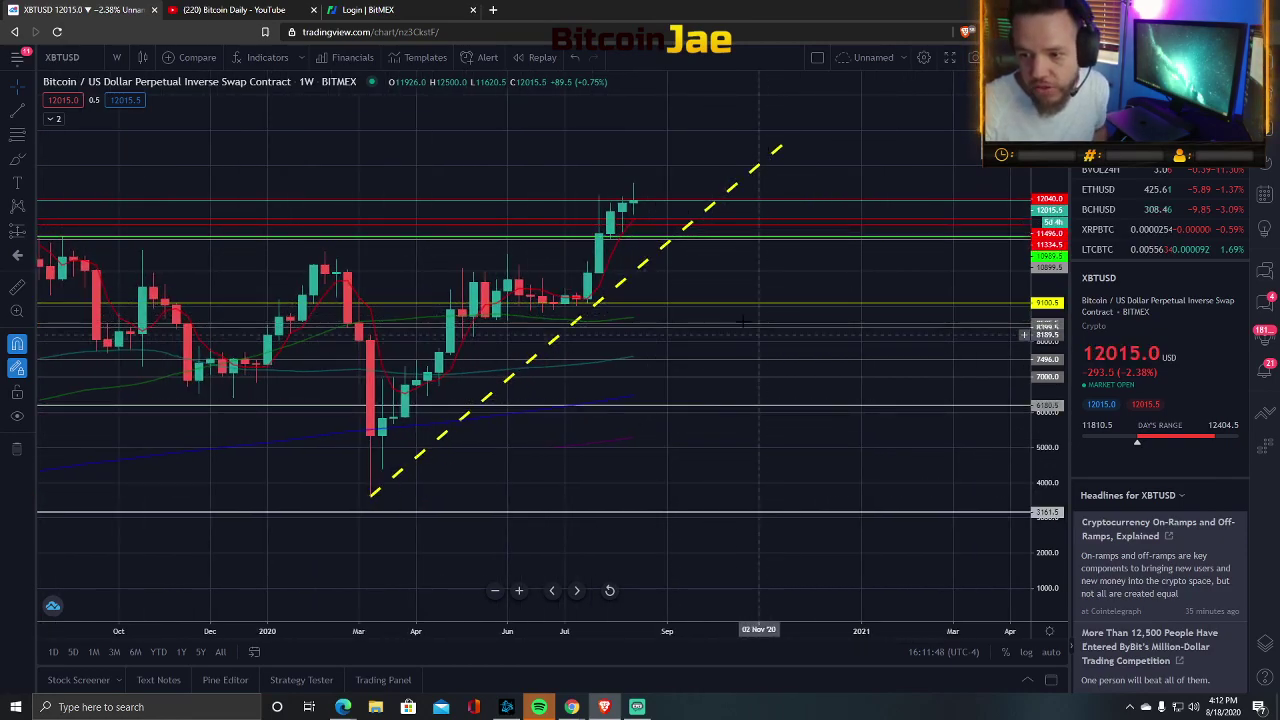
Set the chart to the 1-day interval and examine the trendline and moving averages from April to August 2020.
click(116, 57)
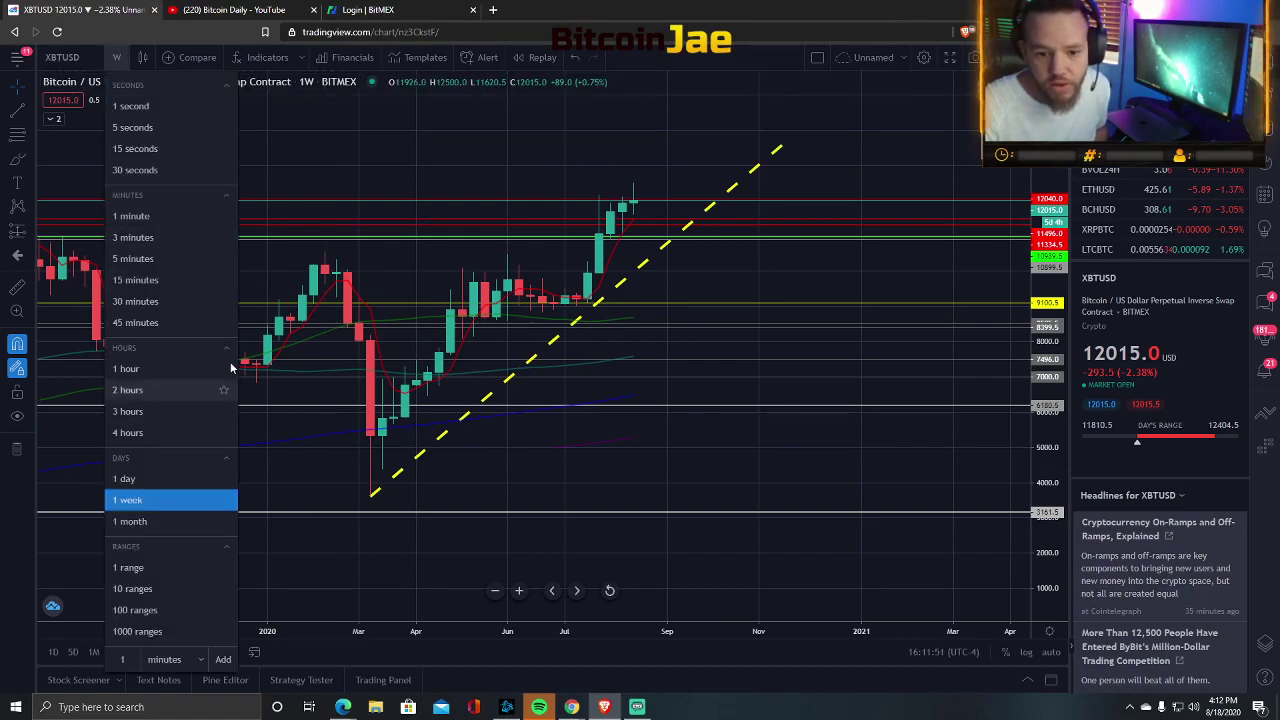
click(125, 478)
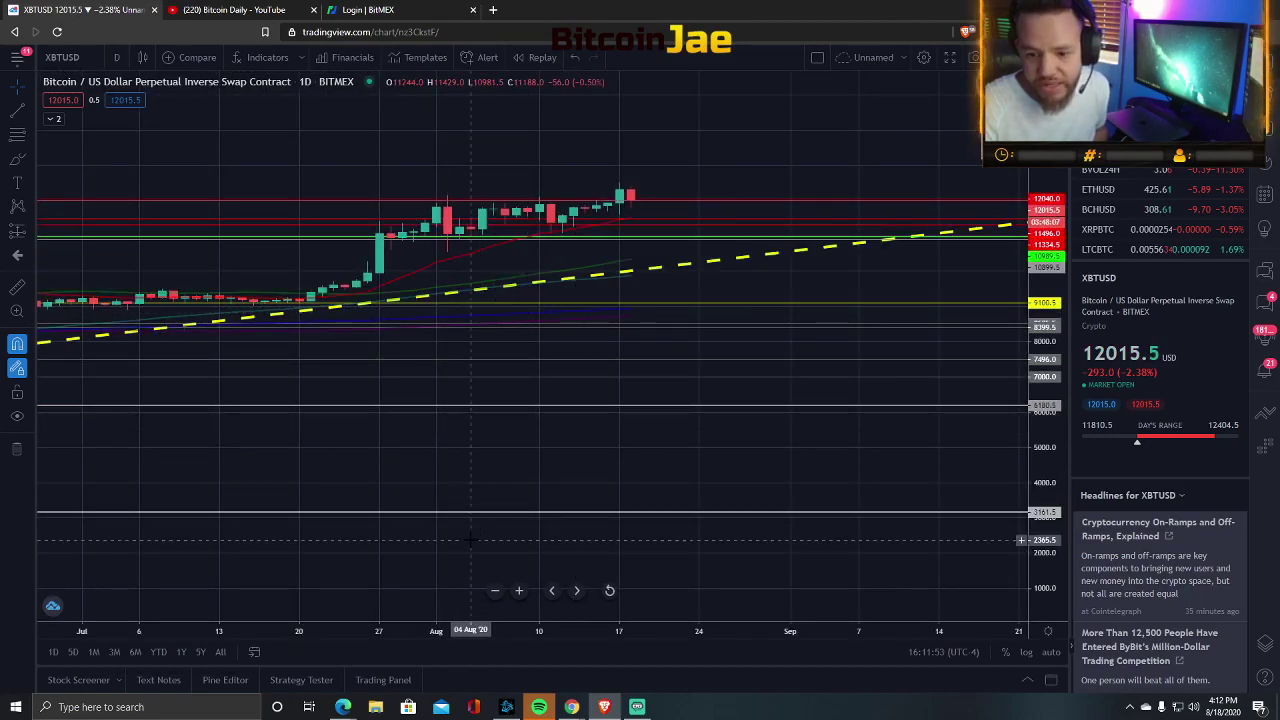
drag(386, 630, 750, 630)
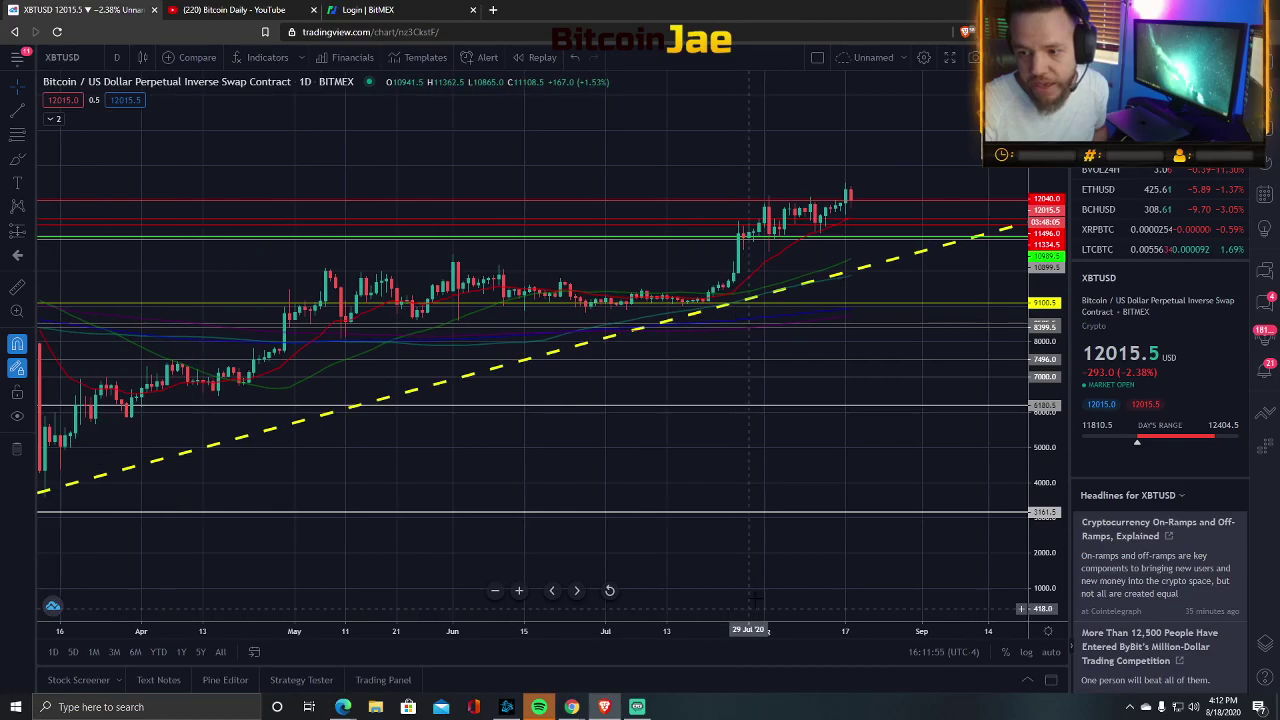
drag(733, 505, 590, 576)
drag(1045, 420, 1045, 365)
drag(857, 337, 864, 297)
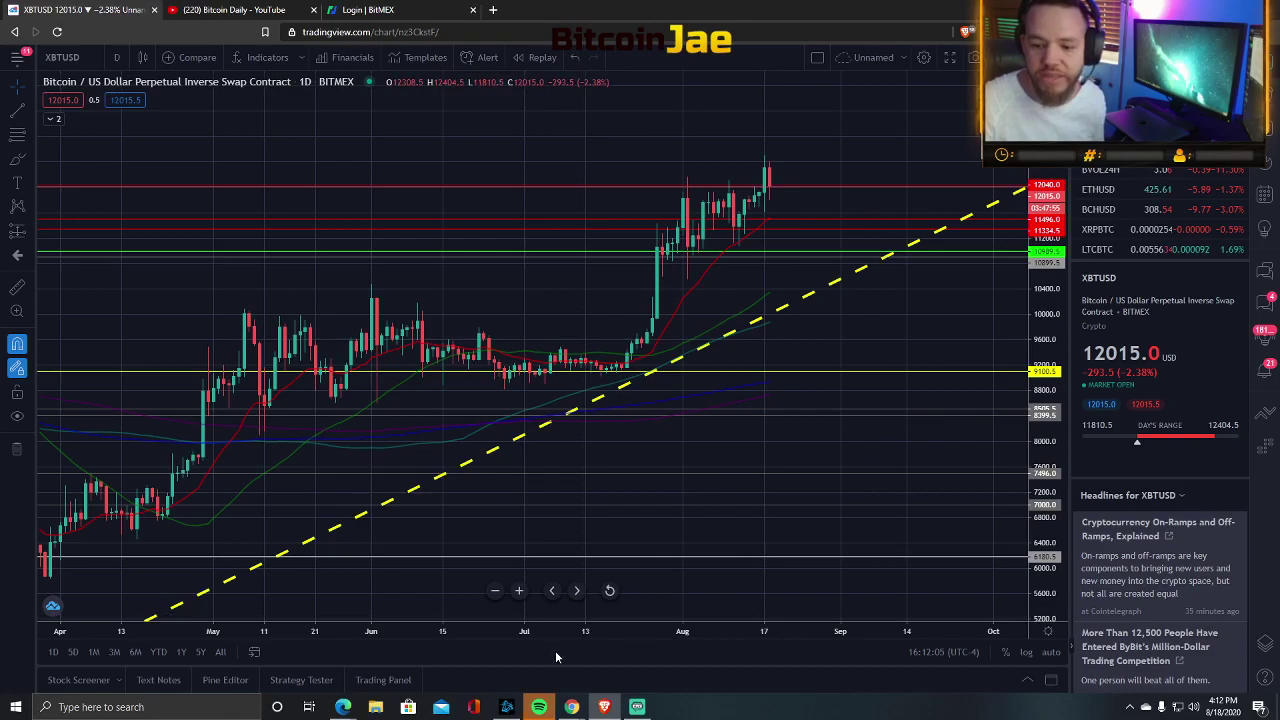
mouse_move(544, 633)
mouse_down()
mouse_move(617, 630)
mouse_move(519, 630)
mouse_up()
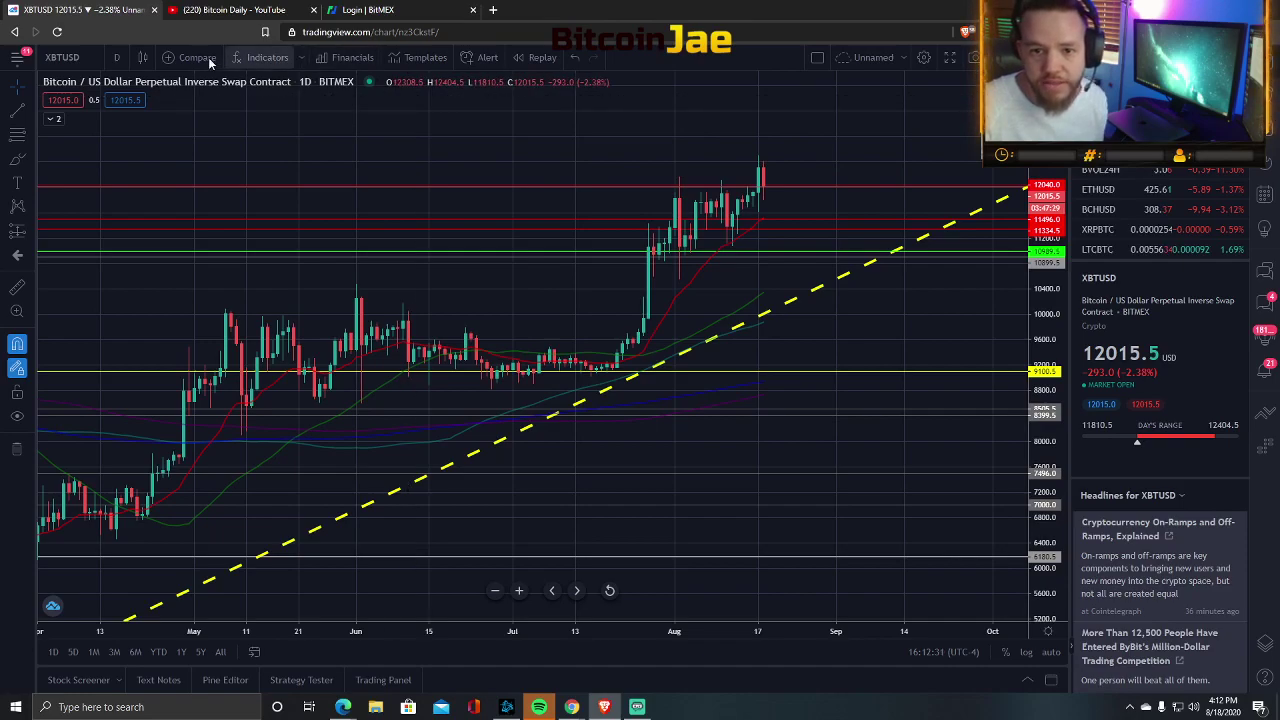
Set the chart to the 4-hour interval and examine the August 2020 candles against the moving averages and horizontal levels.
click(117, 62)
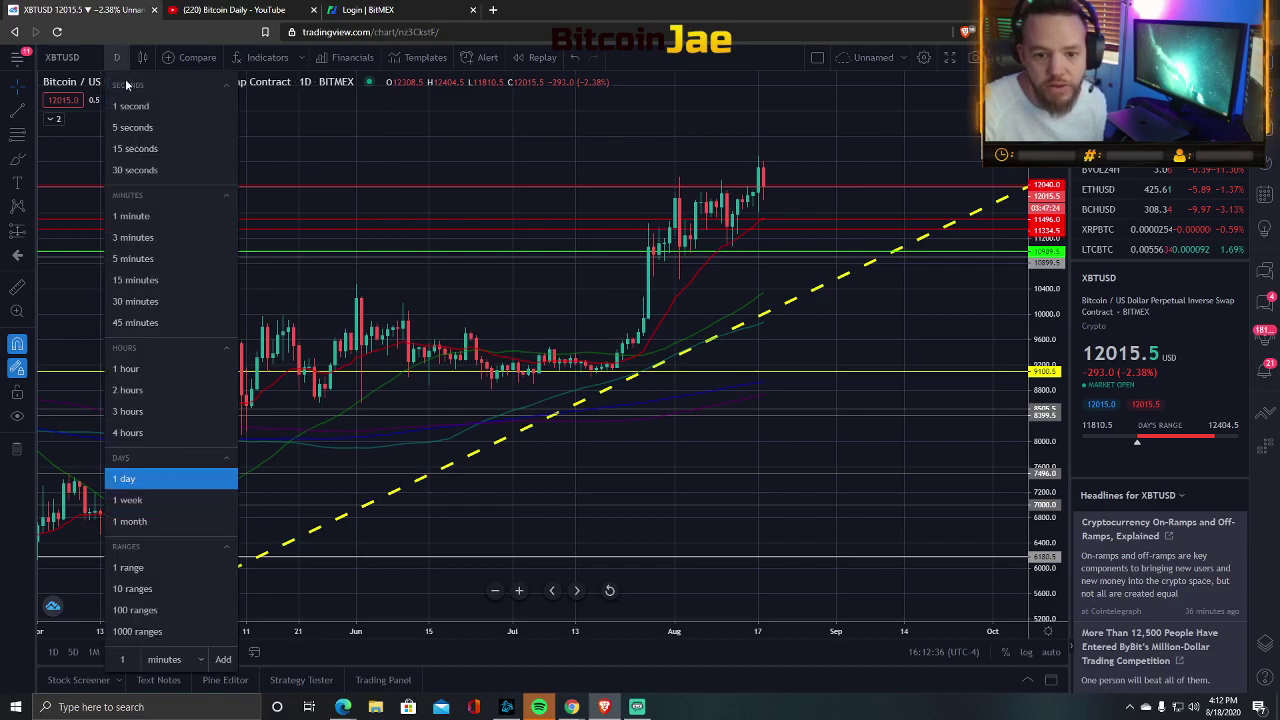
click(130, 435)
drag(1043, 327, 1043, 285)
drag(470, 400, 565, 500)
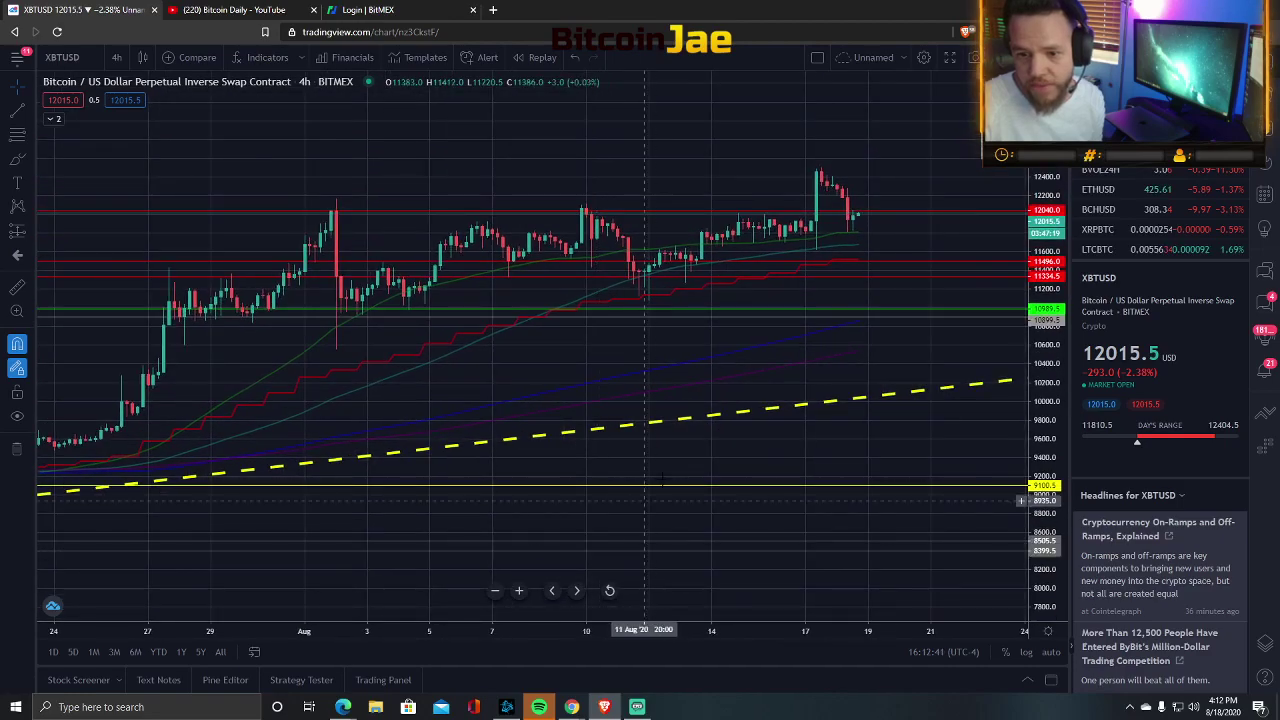
scroll(405, 450, down, 2)
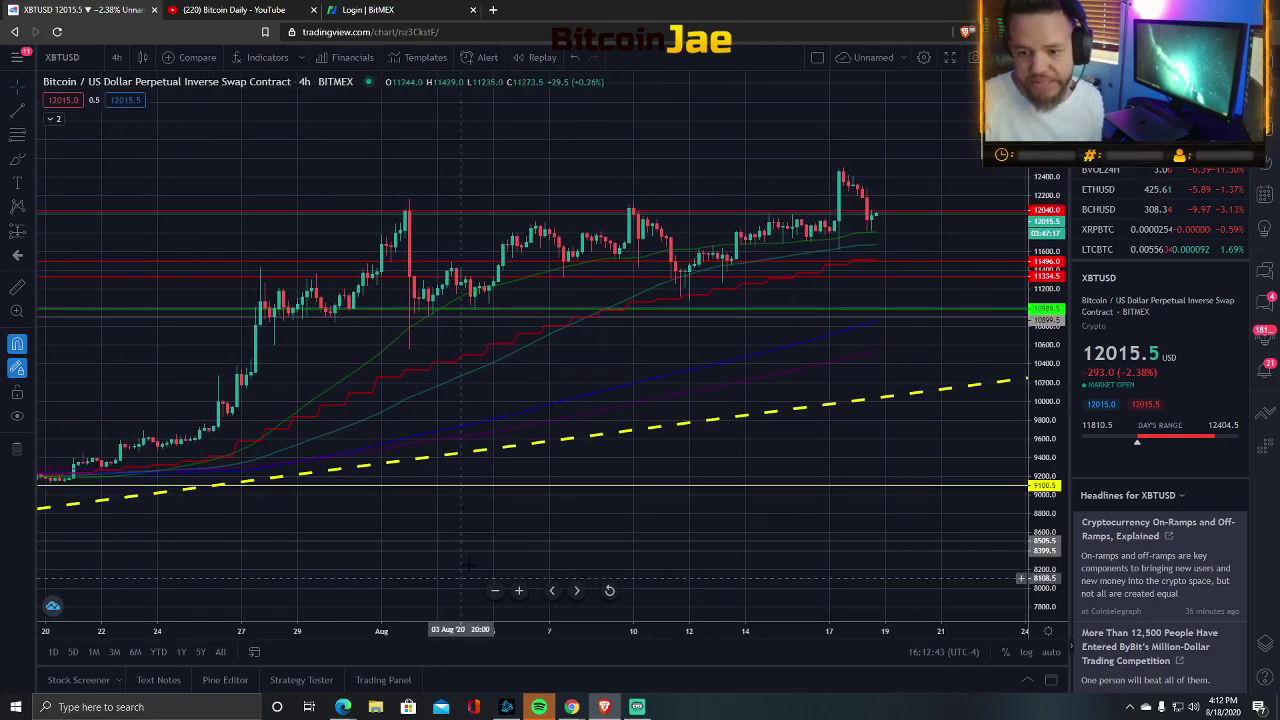
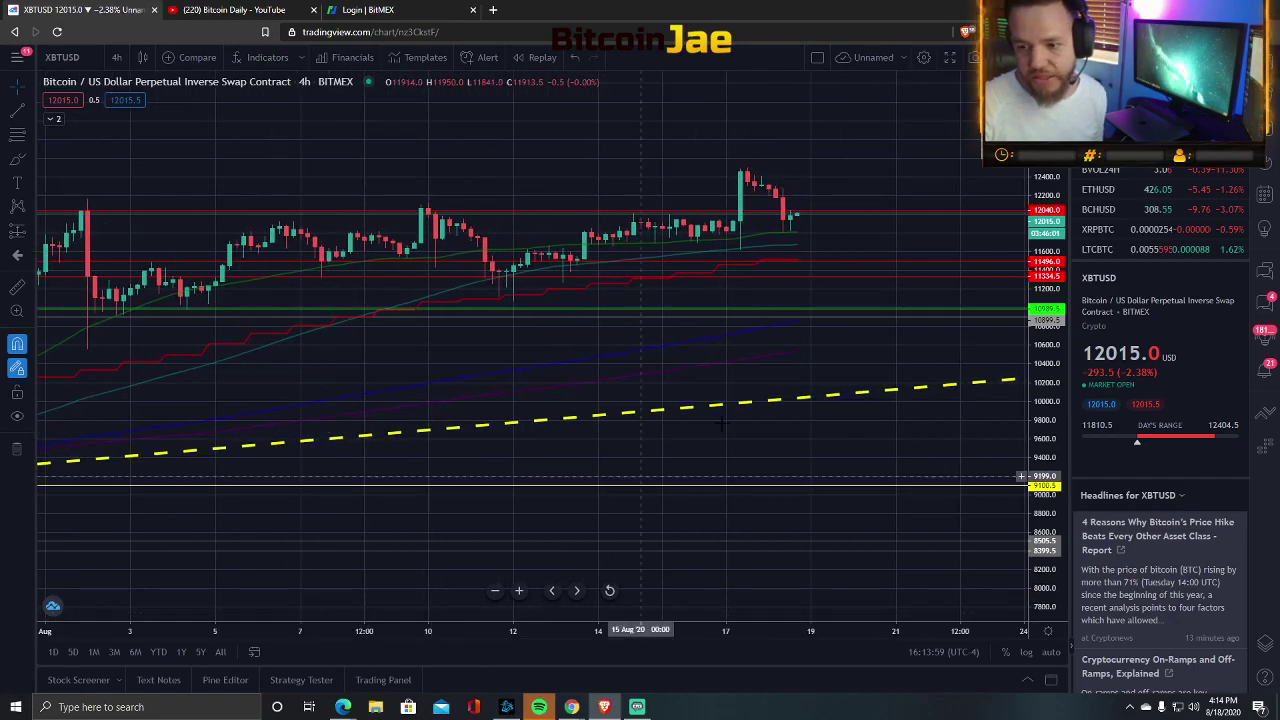
drag(1030, 385, 1030, 330)
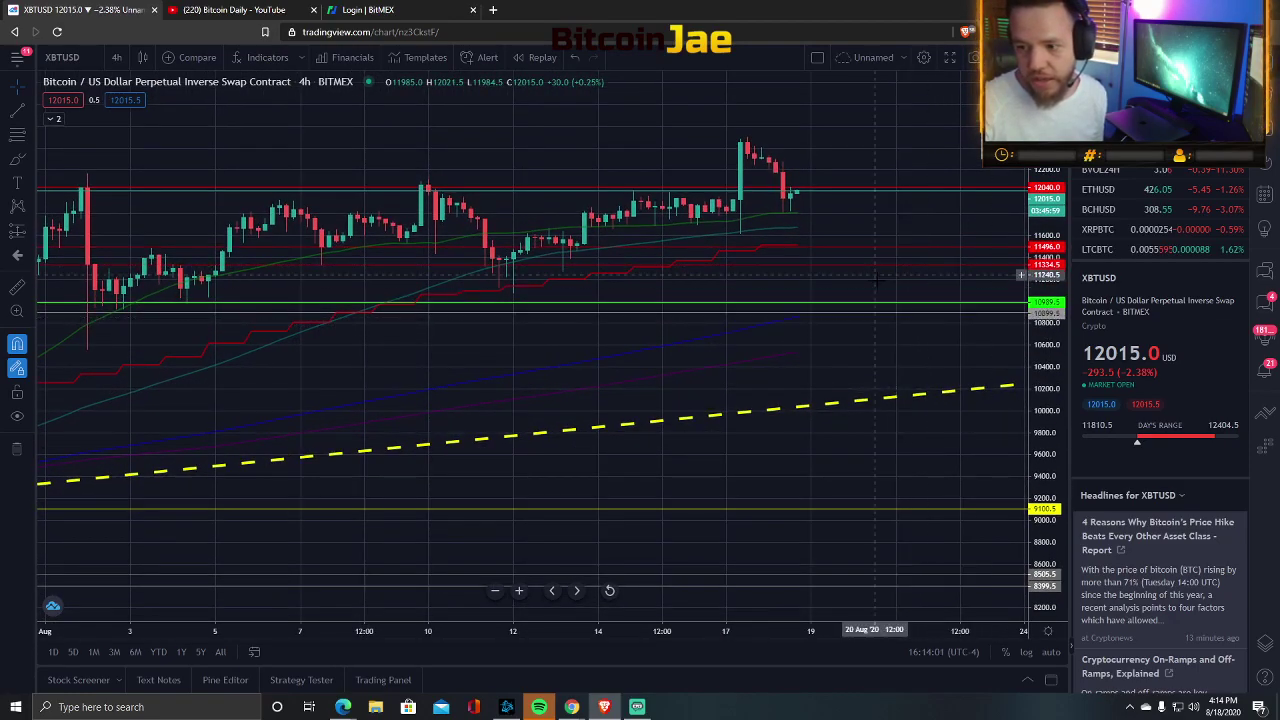
drag(874, 316, 990, 382)
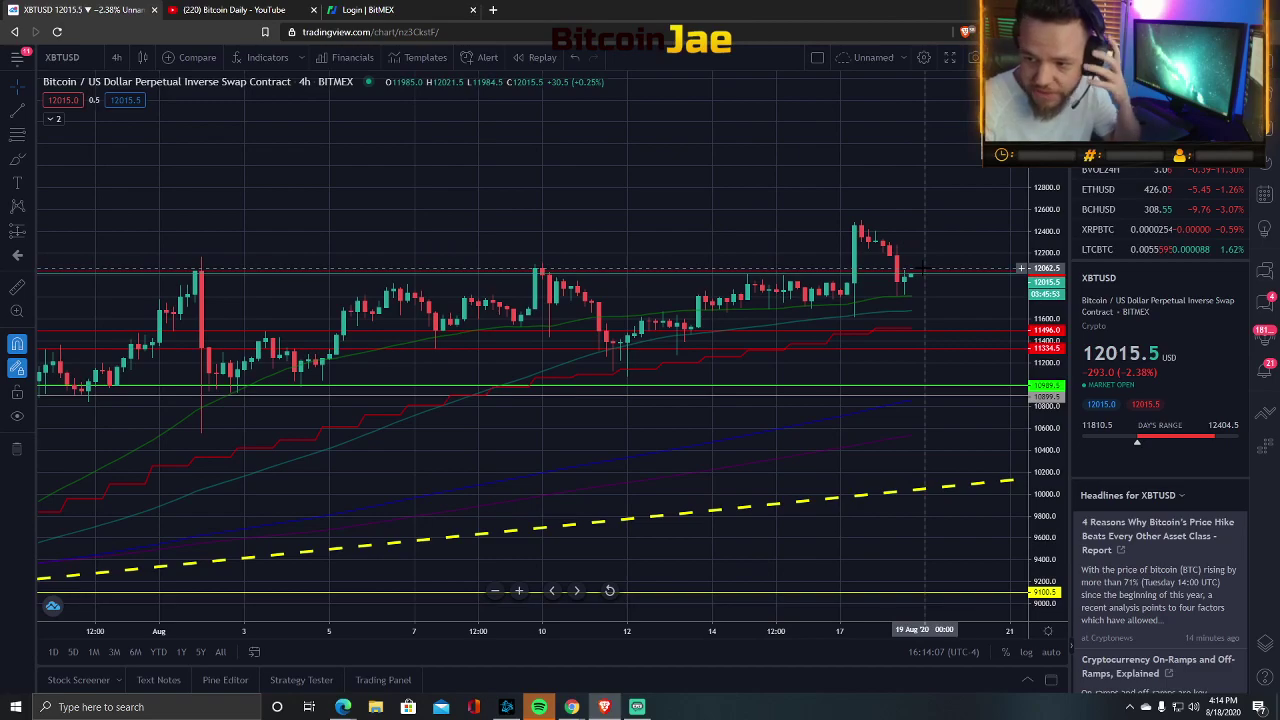
Set the chart to the 1-hour interval and examine the 14–18 August candles against the red and green horizontal levels.
click(116, 57)
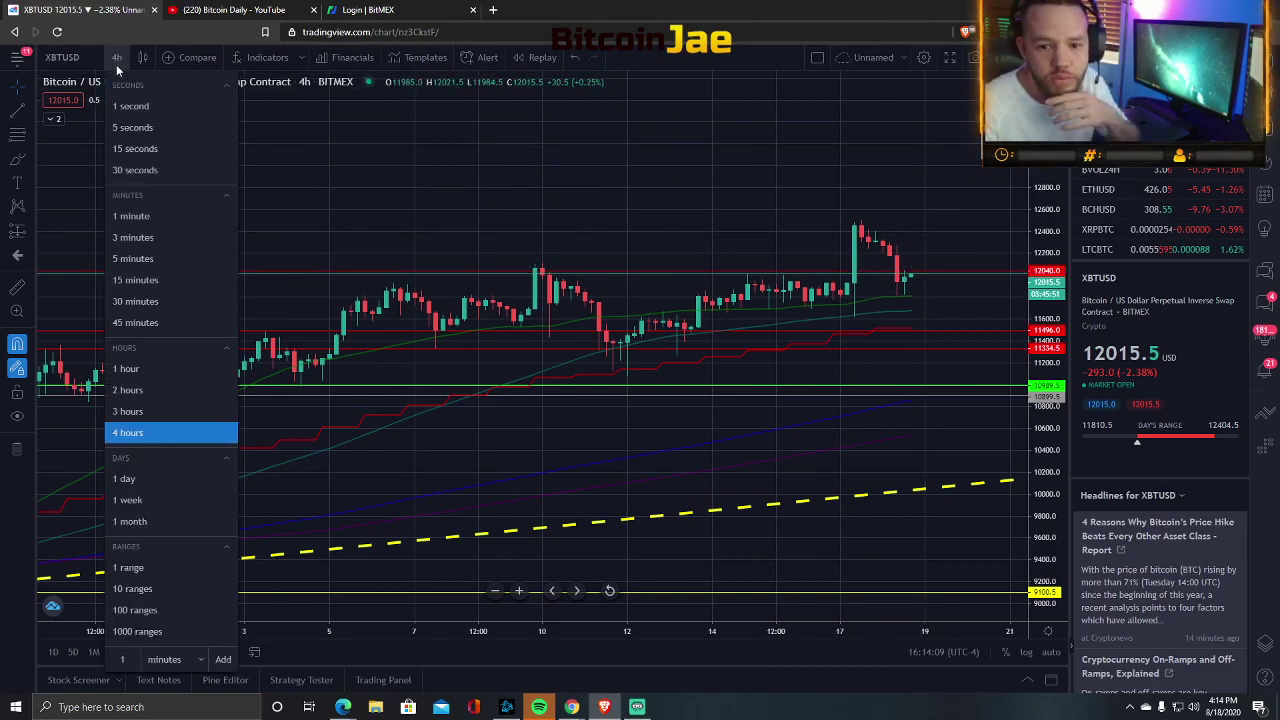
click(126, 369)
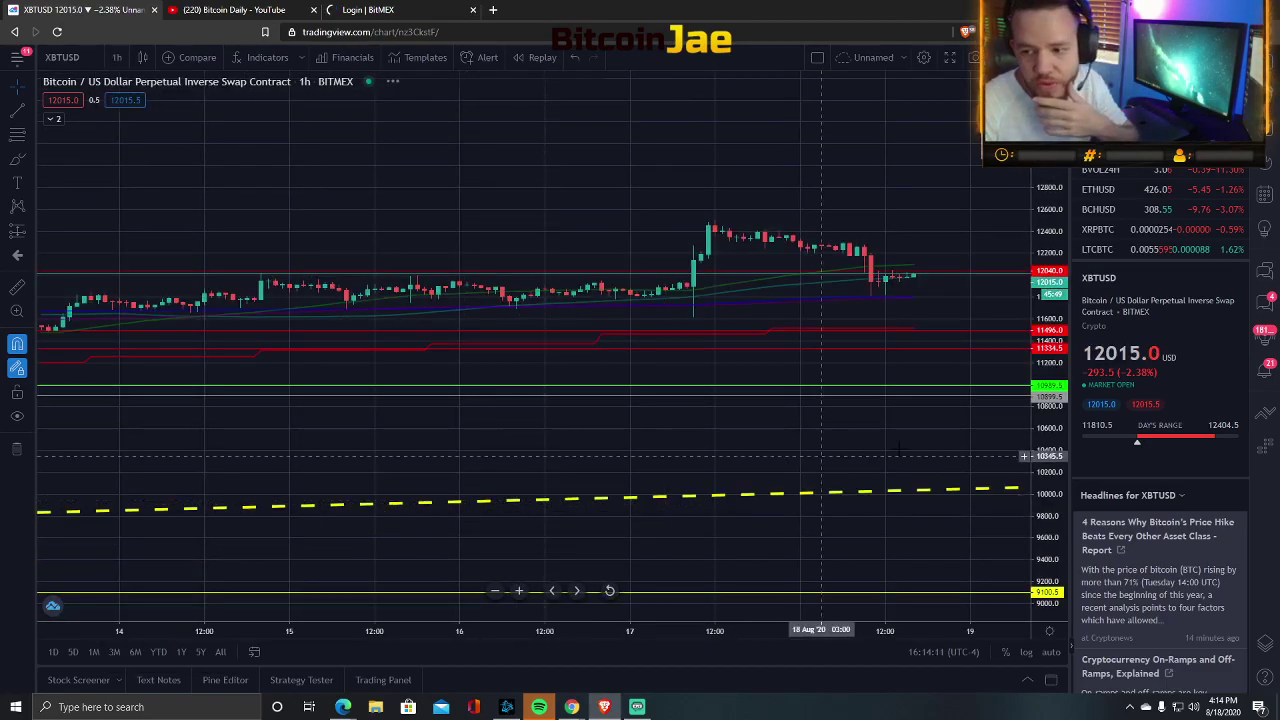
drag(1048, 440, 1048, 390)
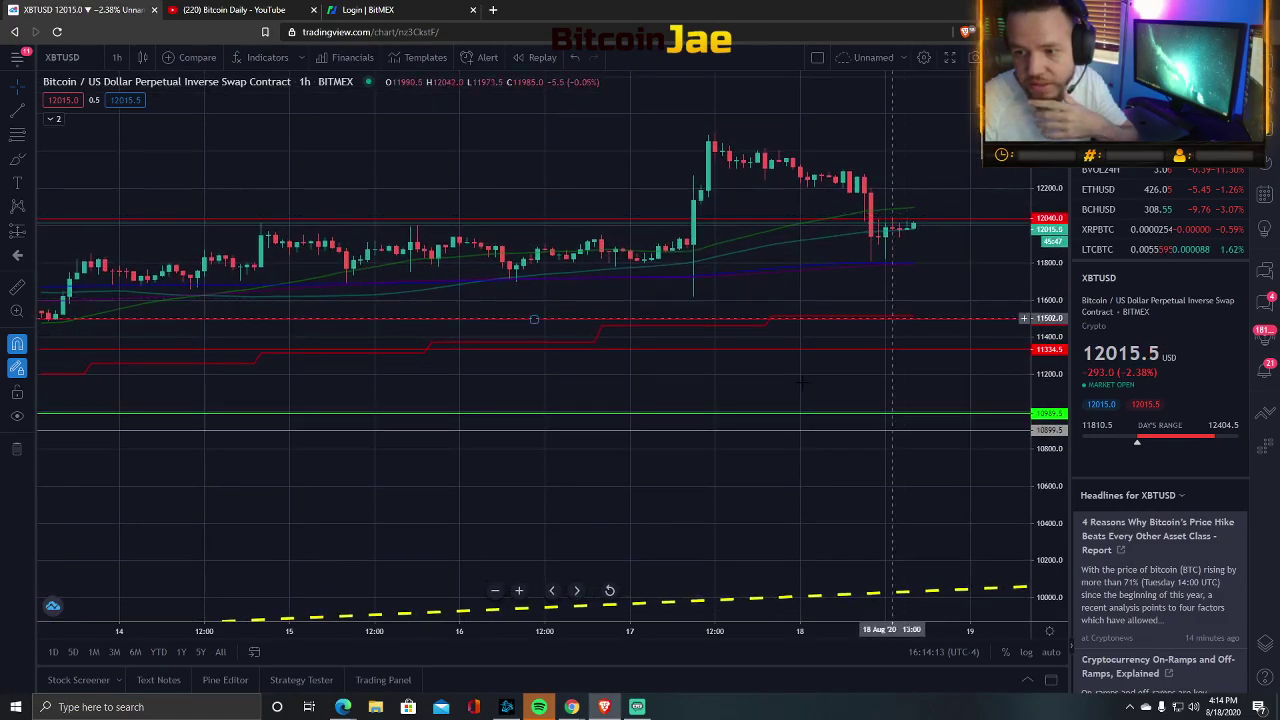
drag(721, 484, 487, 553)
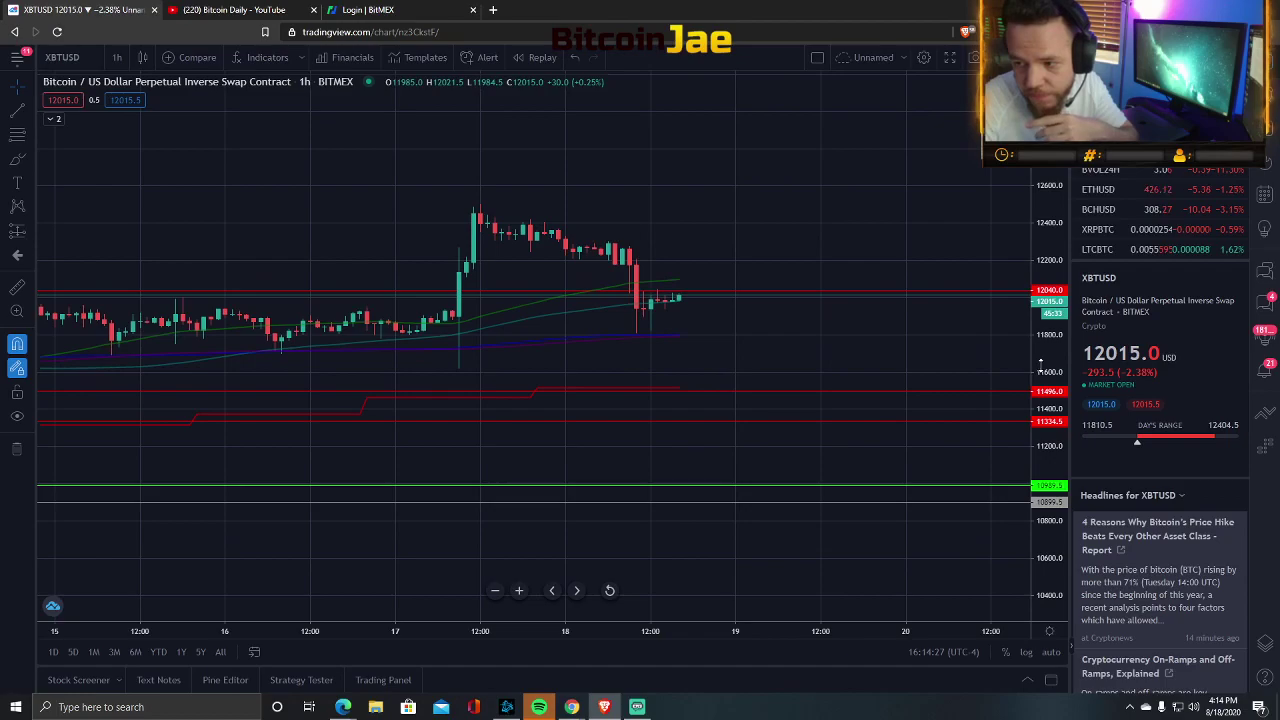
Set the chart to the 30-minute interval and examine the 17–18 August candles against the moving averages and the 12040.0 level.
drag(1041, 365, 1041, 310)
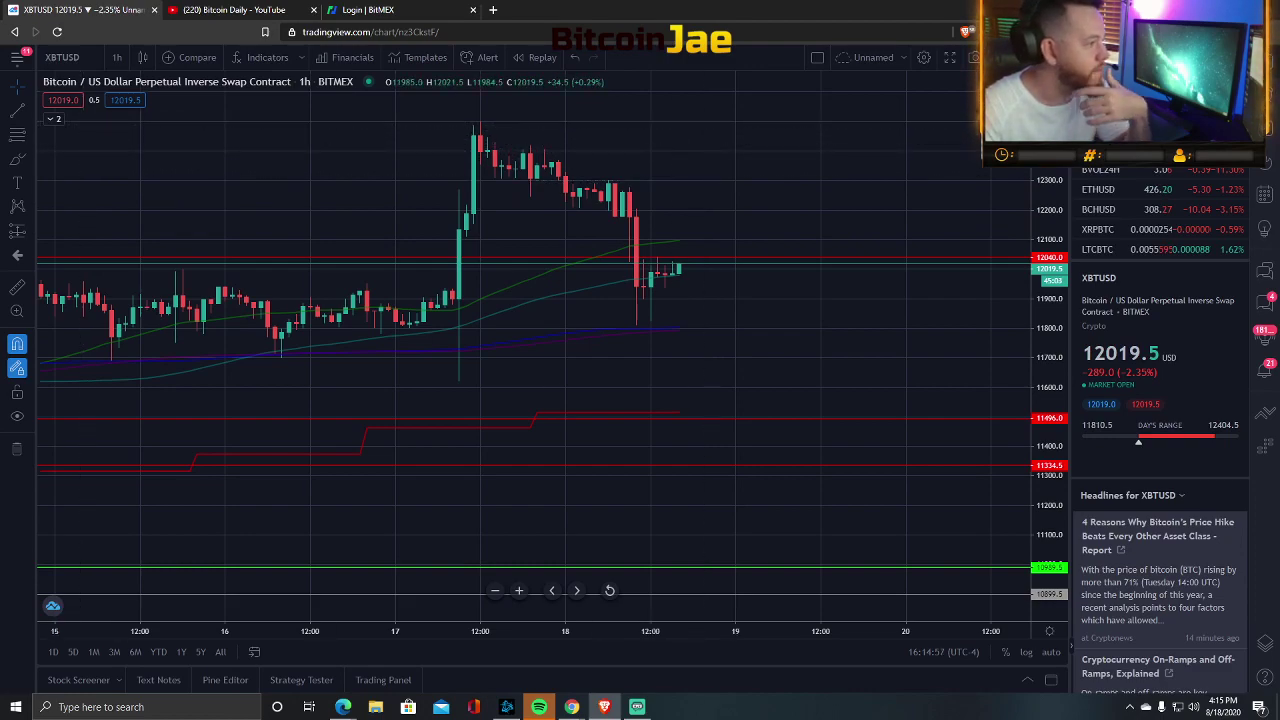
key(alt+Tab)
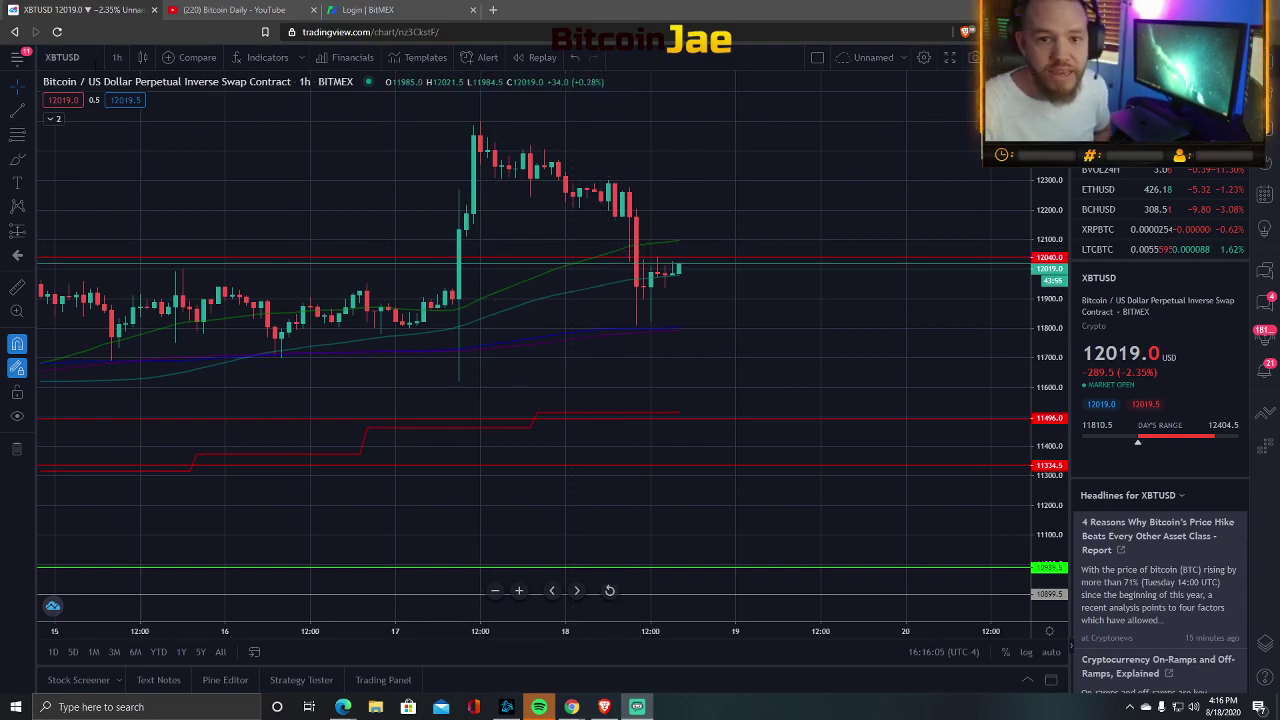
click(117, 57)
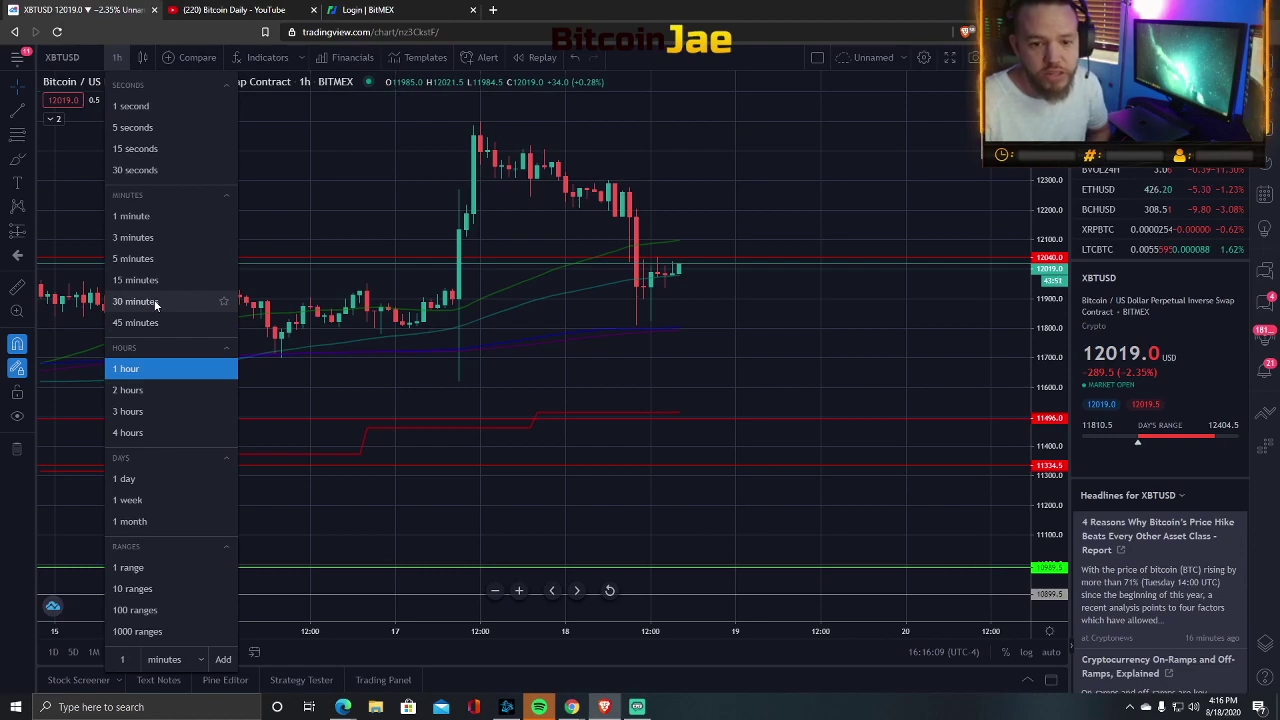
click(140, 301)
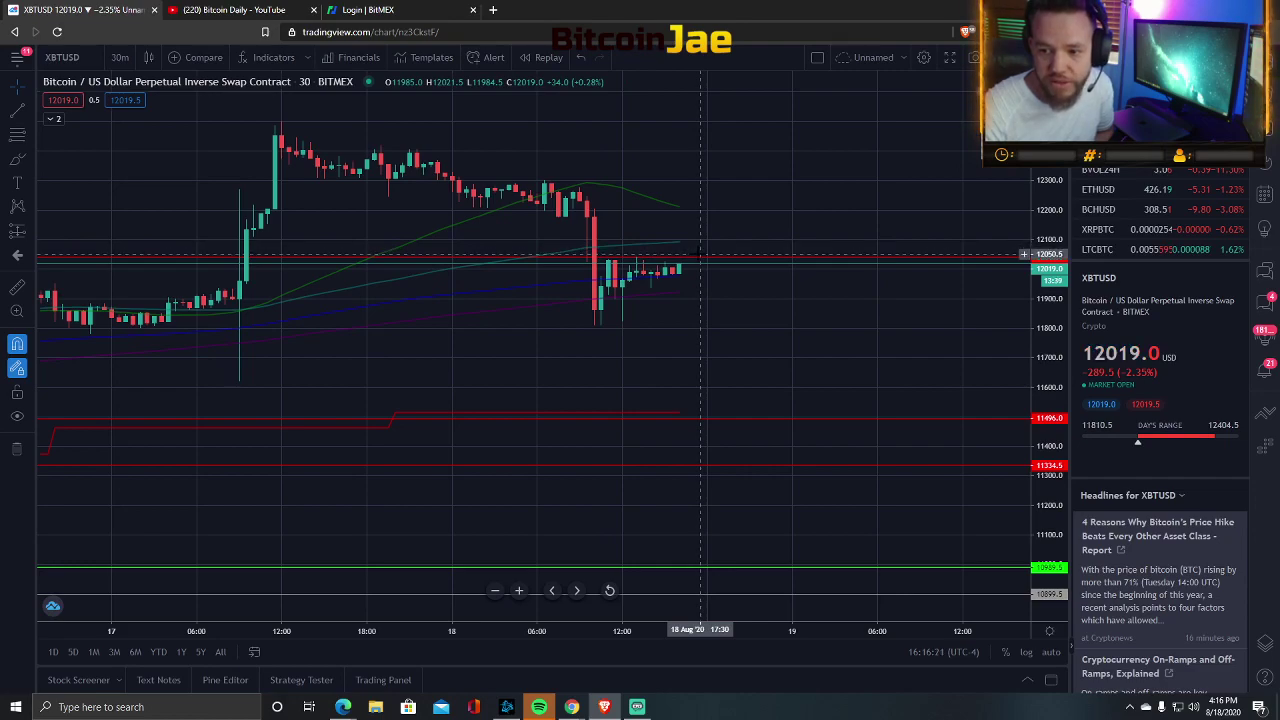
click(700, 257)
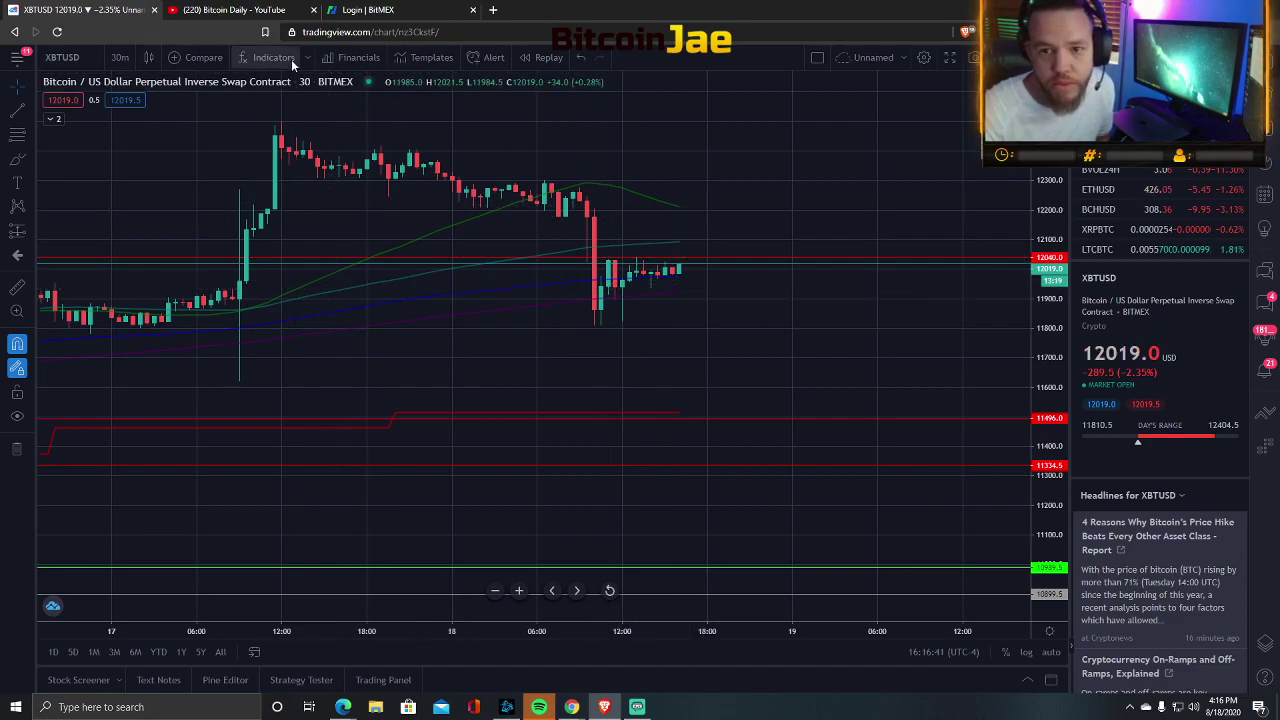
Set the chart to the 15-minute interval and examine the 18 August price drop and sideways candles below the 12040.0 level.
click(117, 58)
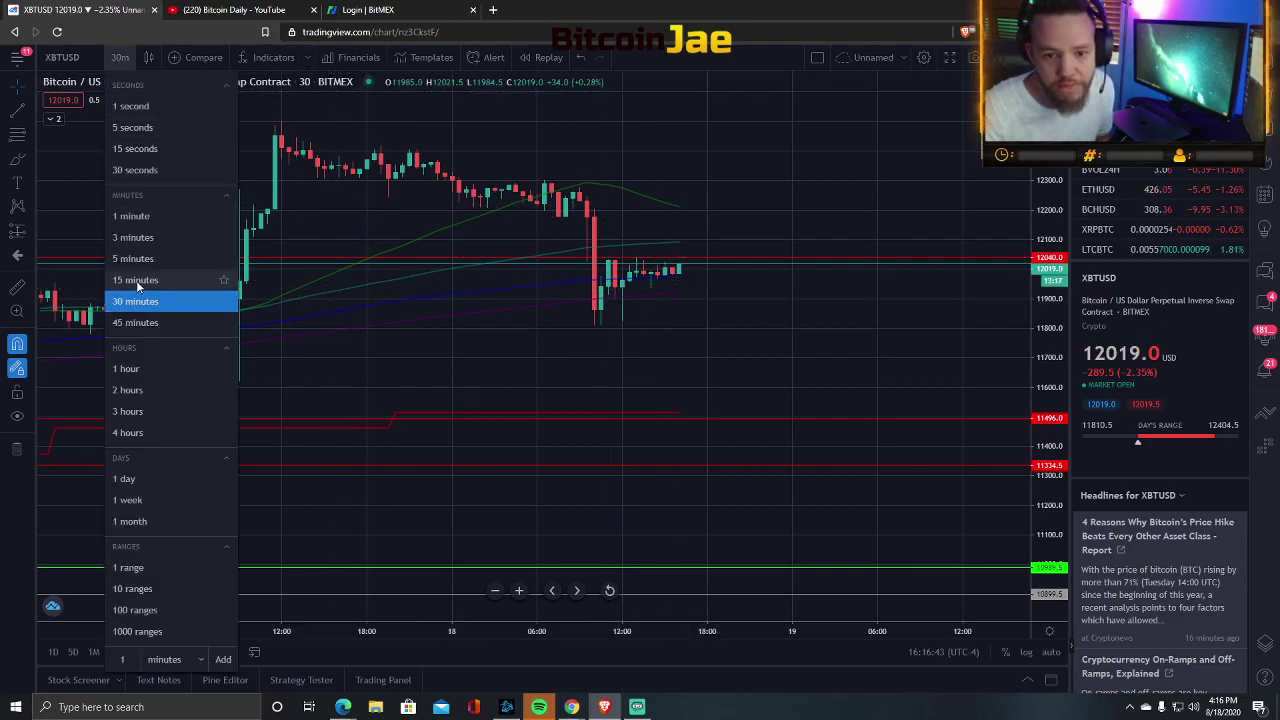
click(136, 280)
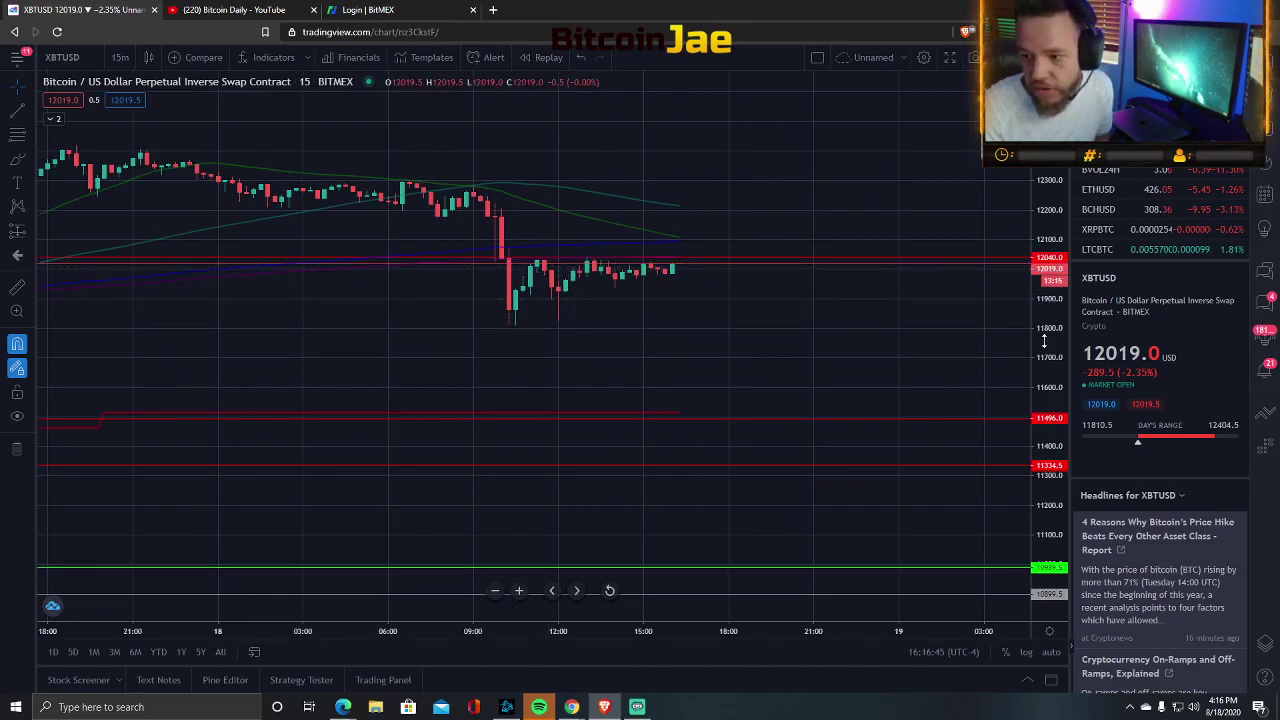
drag(1043, 341, 1043, 312)
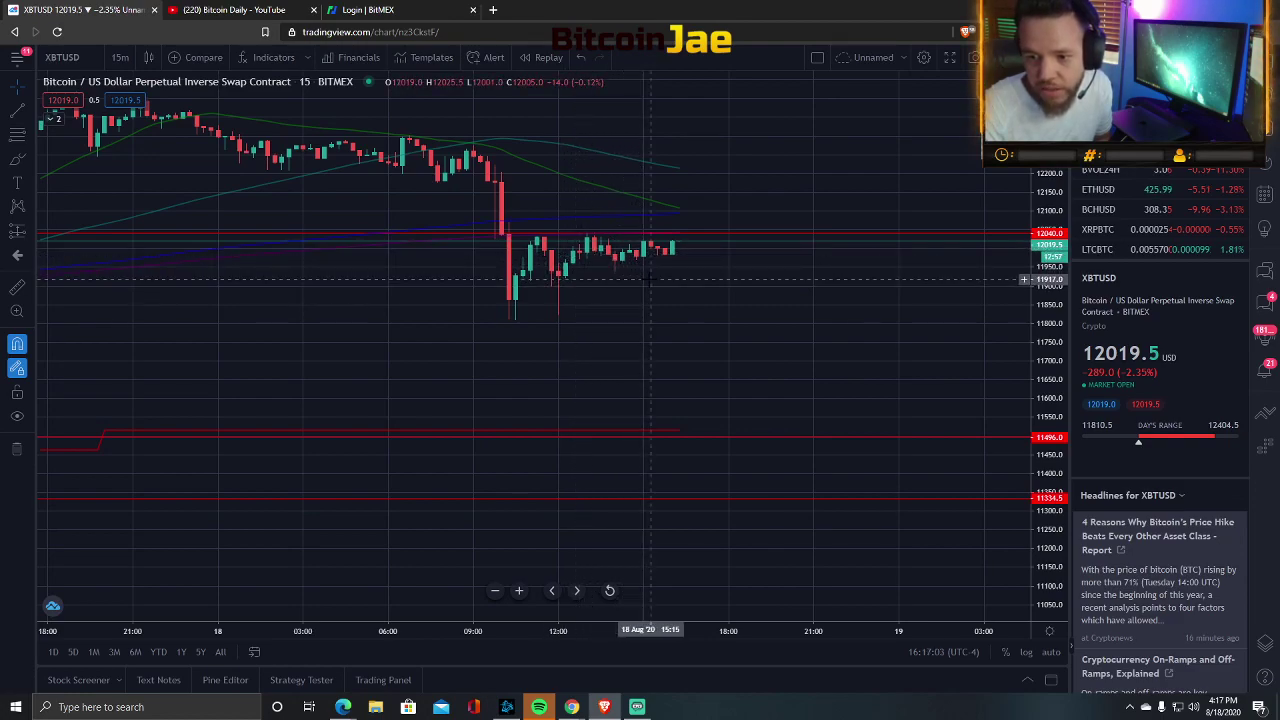
Set the chart to the 5-minute interval and examine the 18 August candles from 07:00 to 16:00 against the moving averages.
click(121, 57)
click(145, 258)
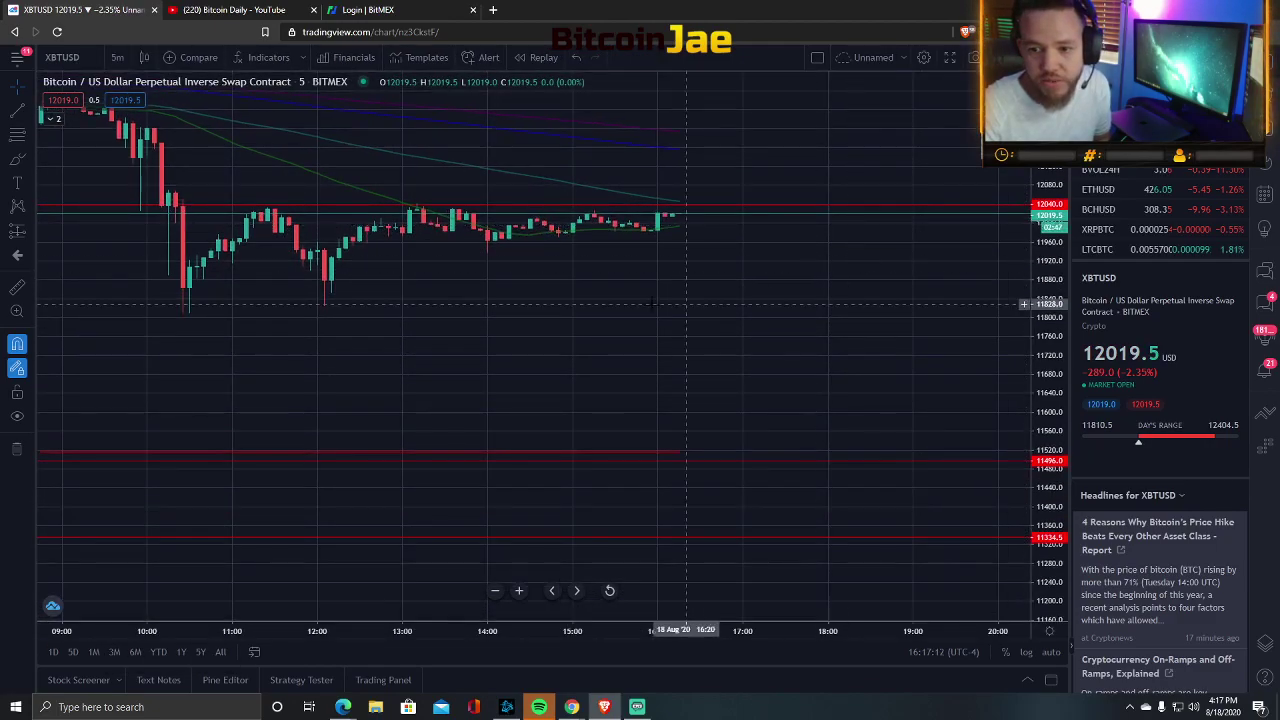
drag(549, 330, 706, 394)
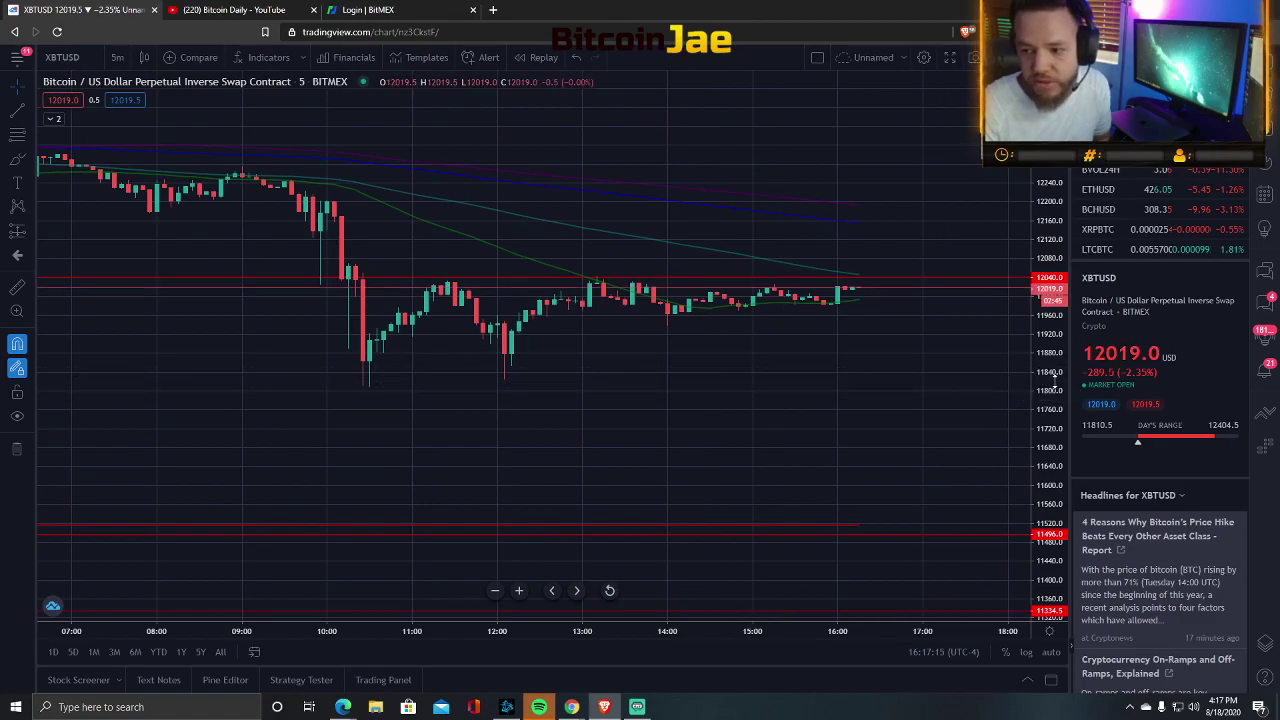
drag(1045, 225, 1030, 263)
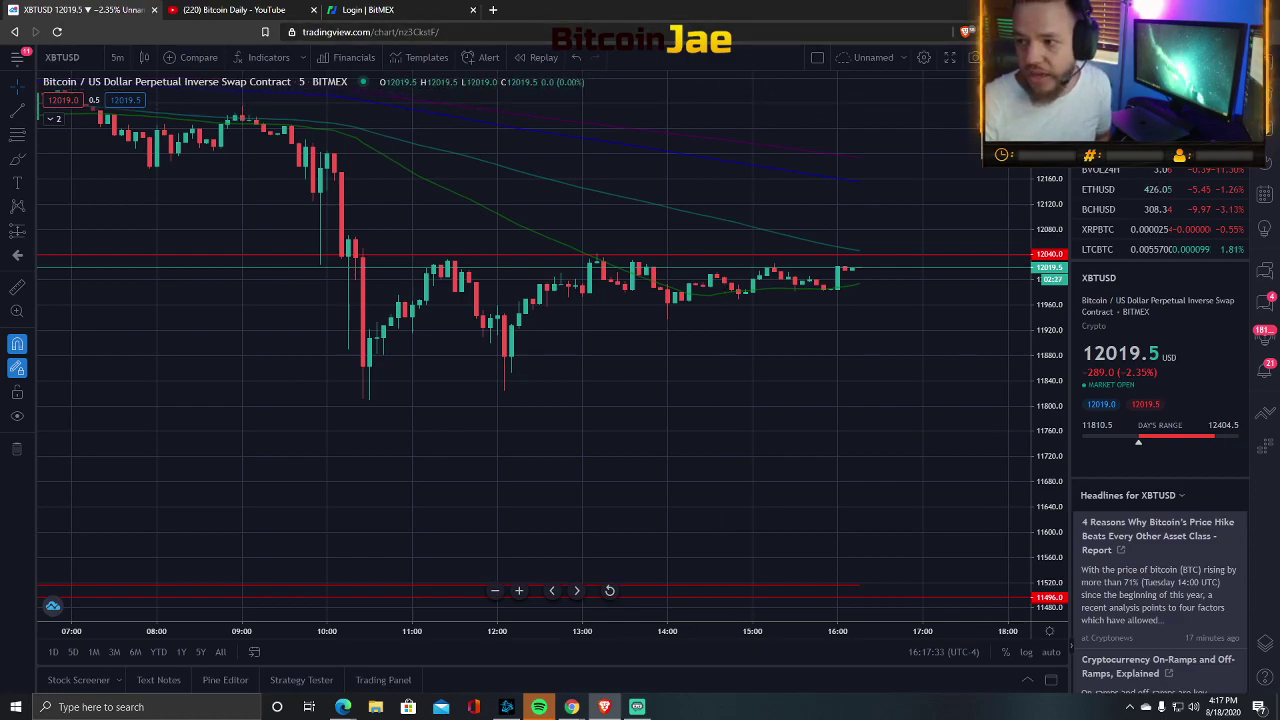
Switch to the Question Of the Day presentation in PowerPoint and start its slide show from the first slide.
key(super+Down)
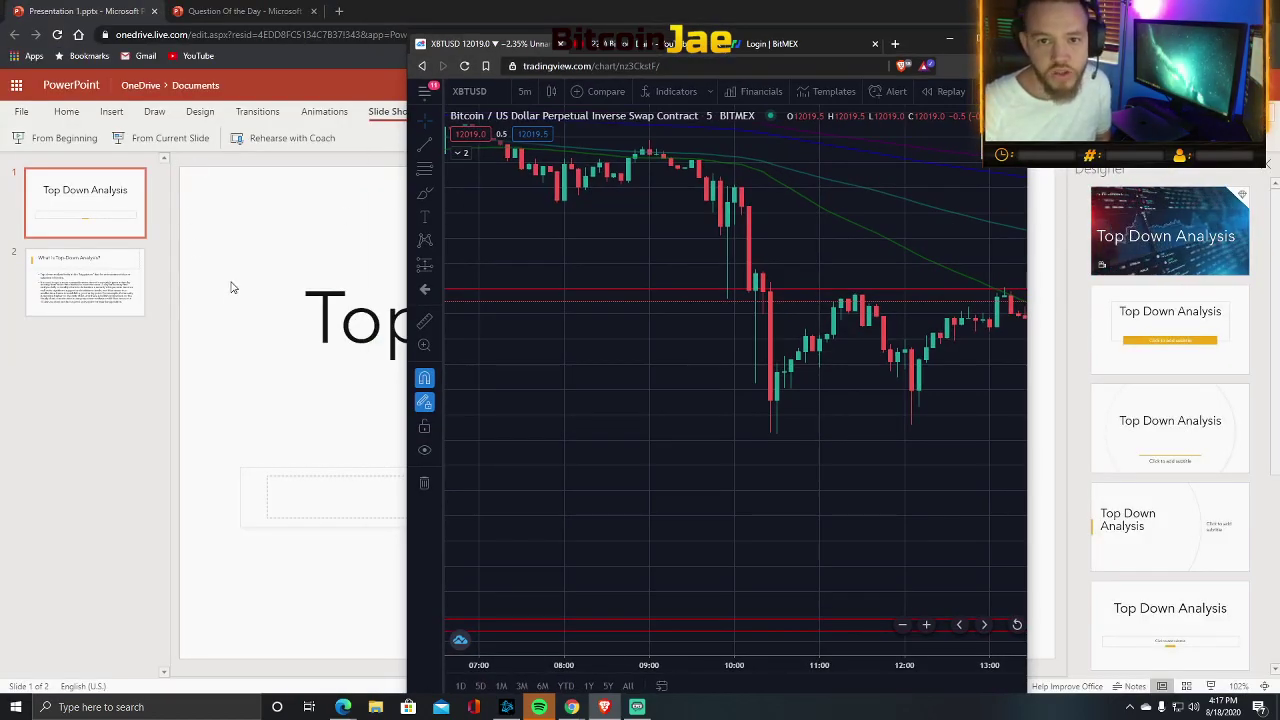
click(240, 13)
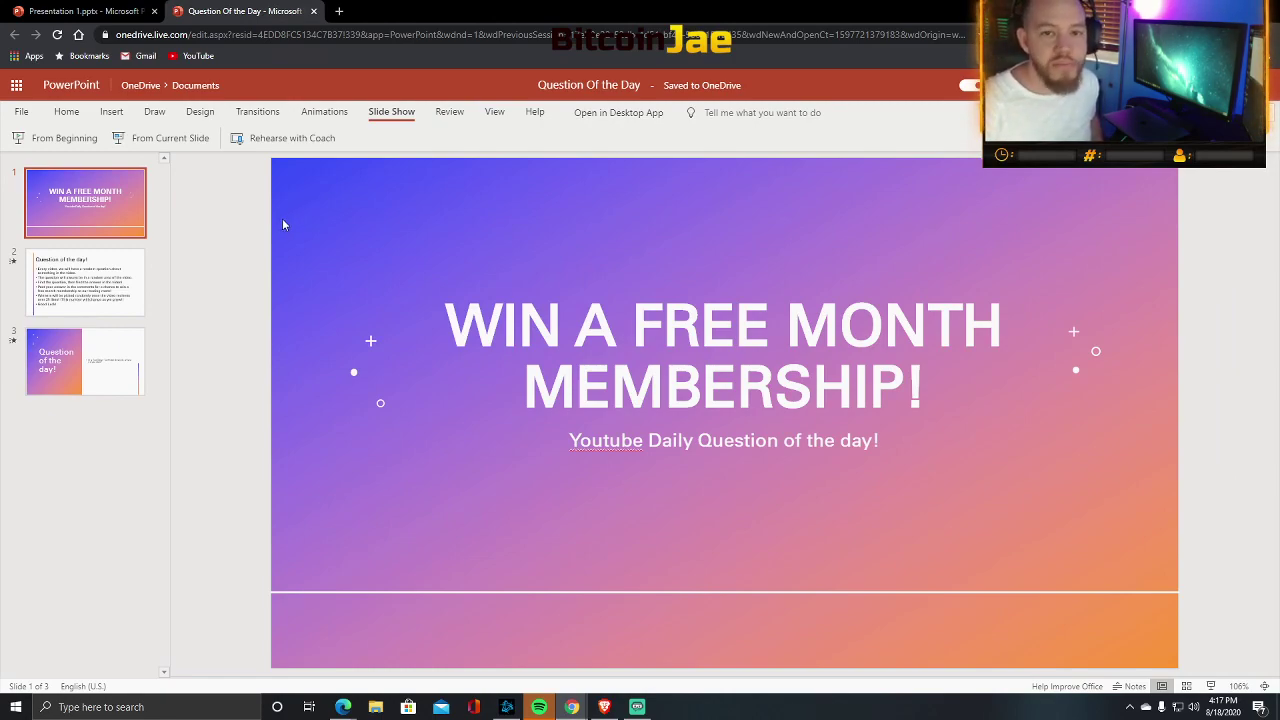
click(72, 206)
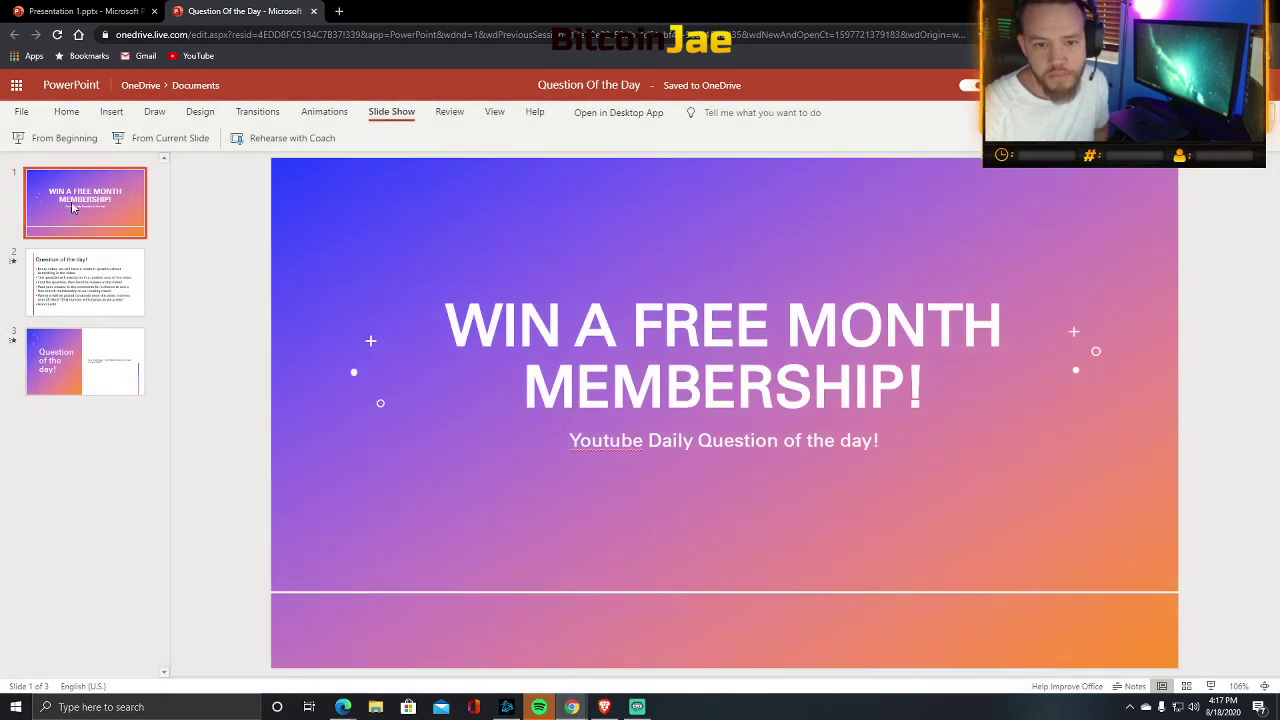
click(60, 140)
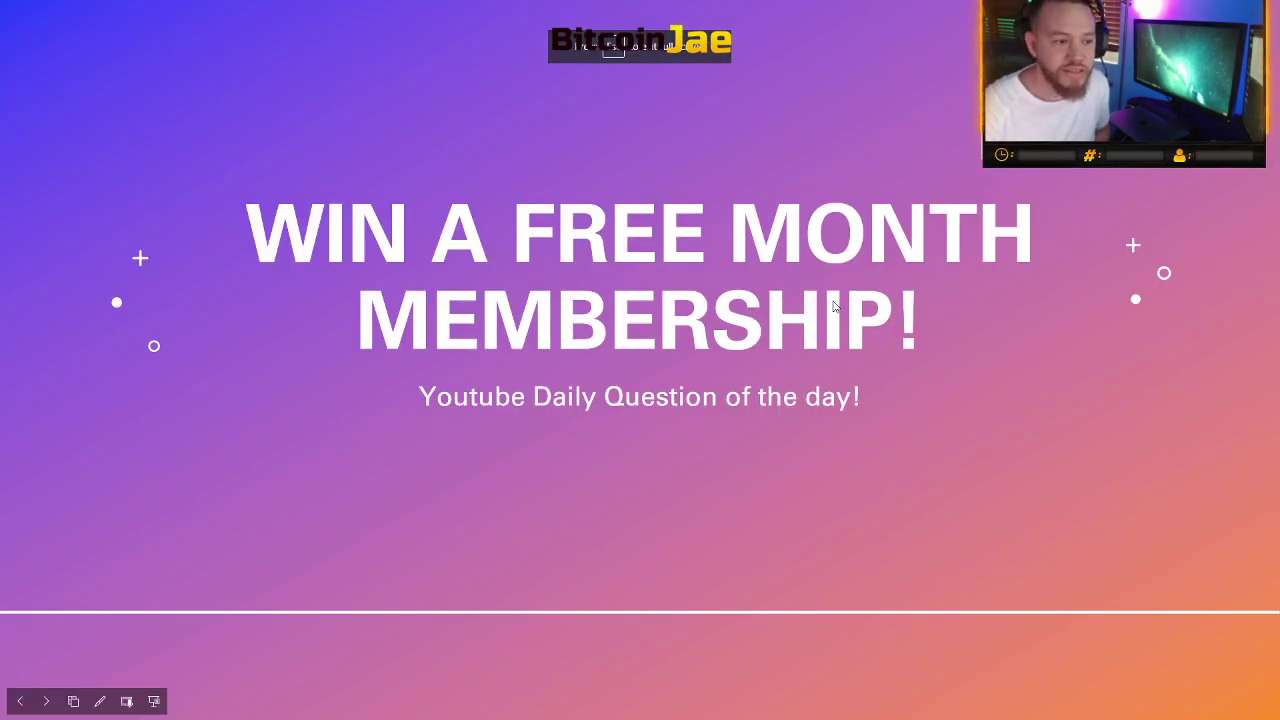